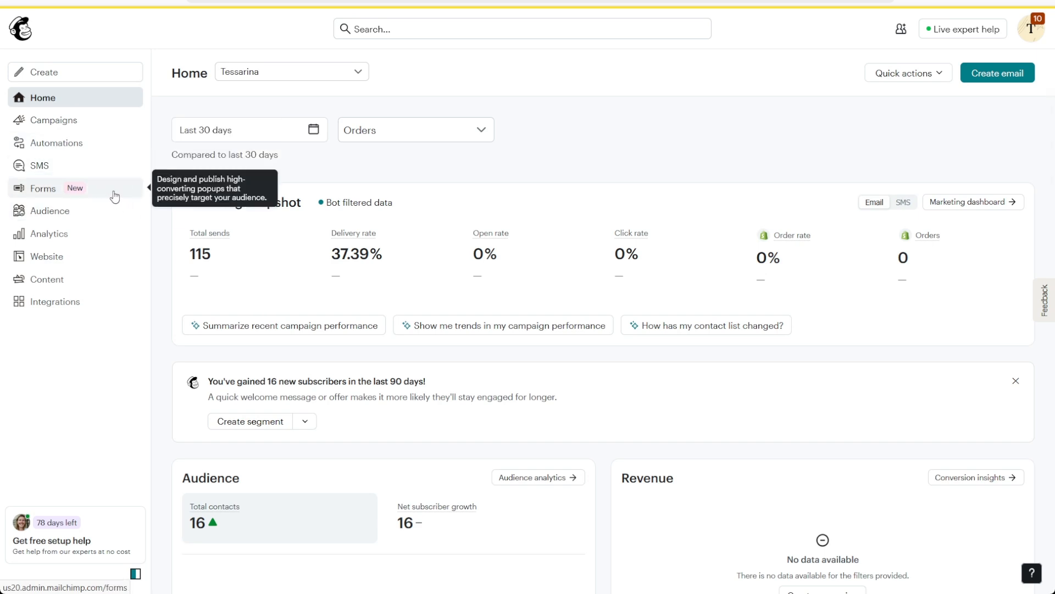
Go to the Popup Forms overview via Forms in the left sidebar.
{"action": "left_click", "coordinate": [115, 197]}
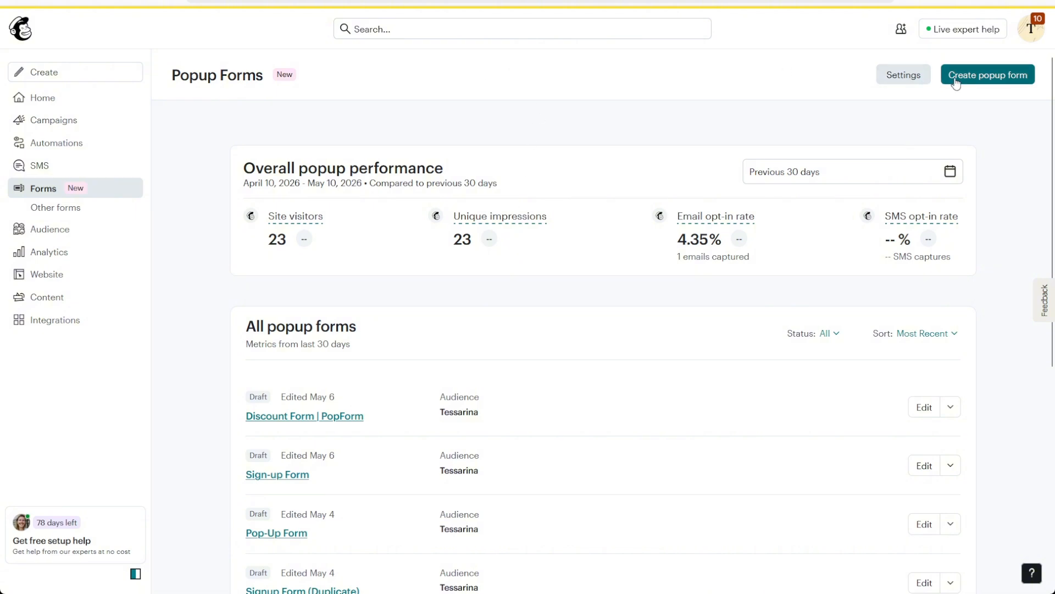
Create a new popup form and select the General newsletter offer card.
{"action": "left_click", "coordinate": [984, 80]}
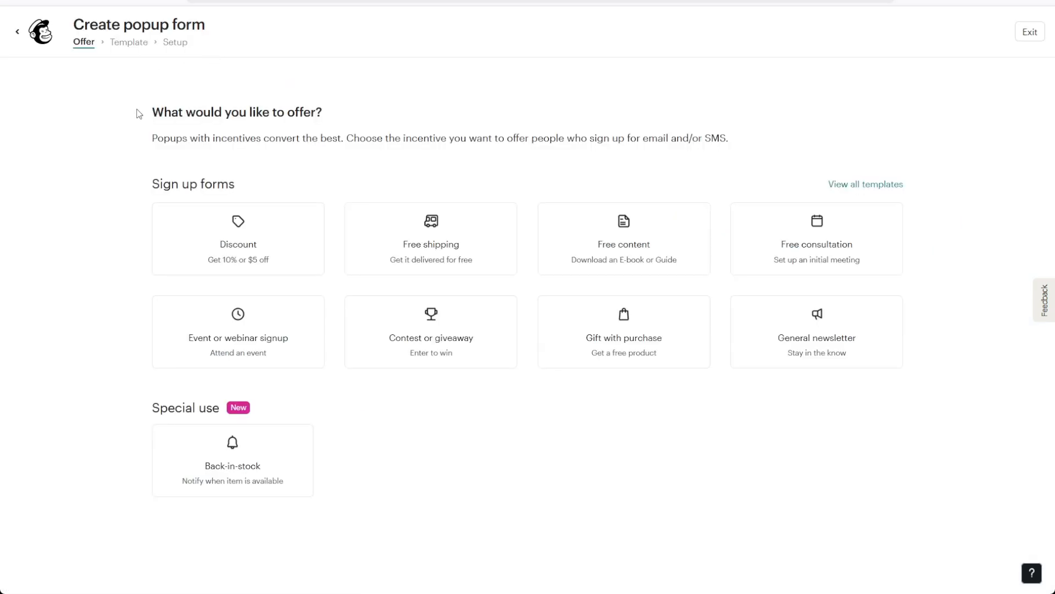
{"action": "left_click_drag", "start_coordinate": [139, 114], "coordinate": [353, 117]}
{"action": "left_click", "coordinate": [356, 115]}
{"action": "left_click_drag", "start_coordinate": [150, 185], "coordinate": [253, 185]}
{"action": "left_click", "coordinate": [257, 186]}
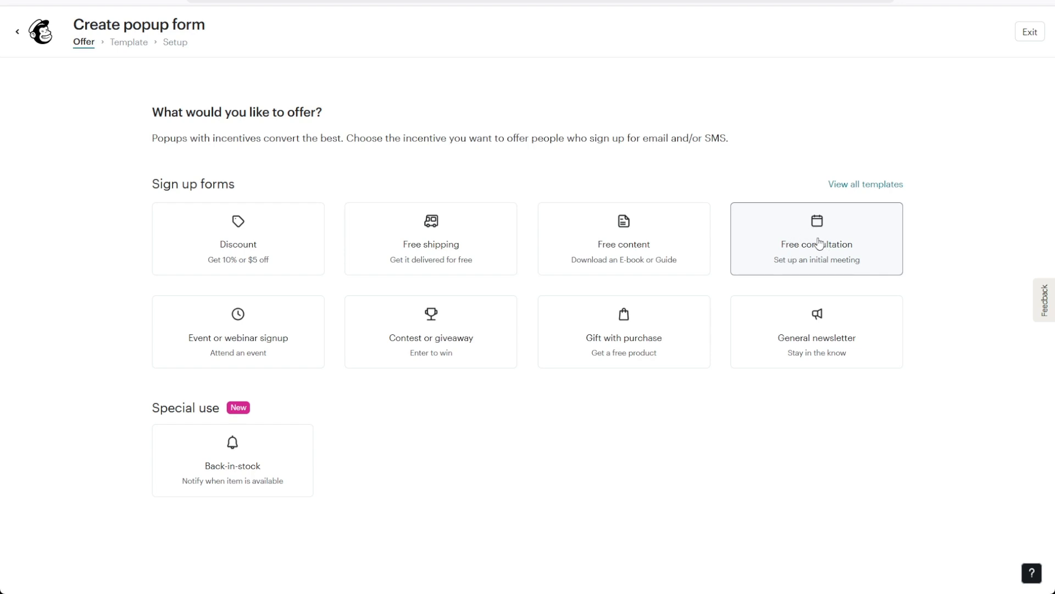
{"action": "left_click", "coordinate": [821, 329]}
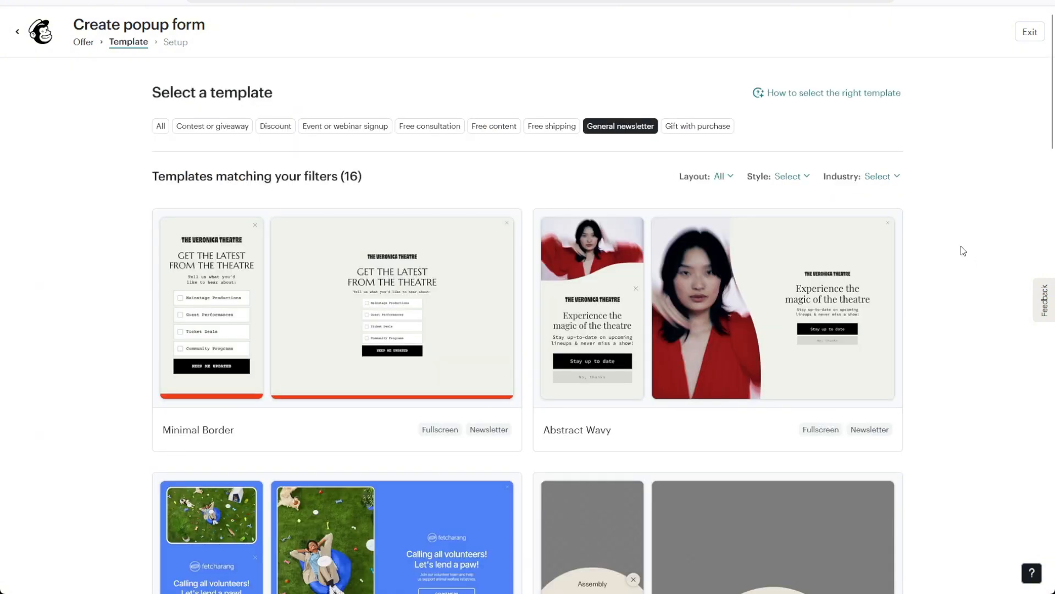
Browse the General newsletter templates, briefly checking Free consultation, and choose Natural Collage.
{"action": "scroll", "coordinate": [962, 247], "scroll_direction": "down", "scroll_amount": 5}
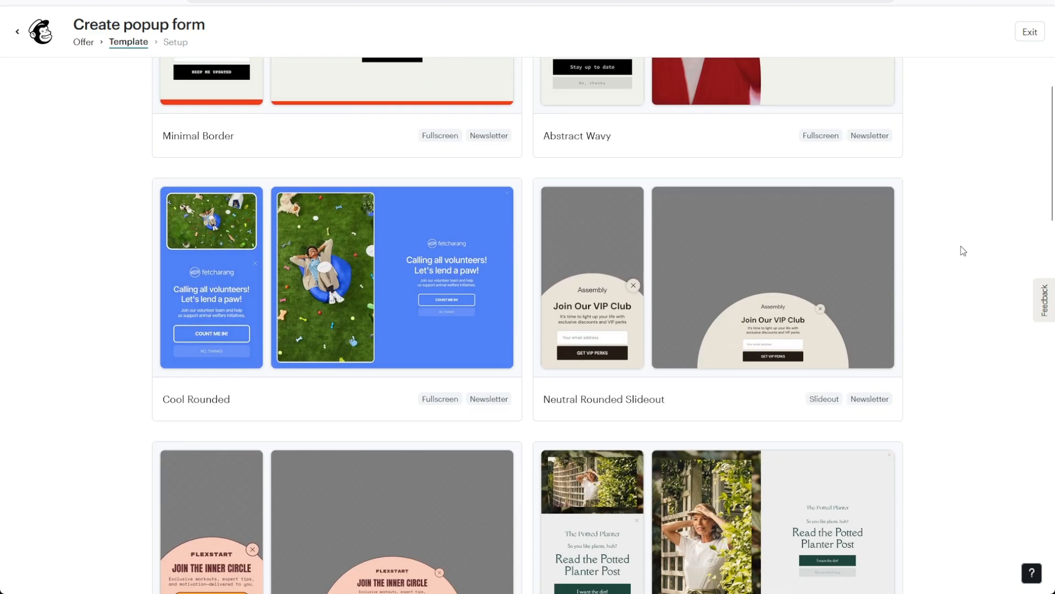
{"action": "scroll", "coordinate": [962, 247], "scroll_direction": "up", "scroll_amount": 5}
{"action": "left_click", "coordinate": [432, 128]}
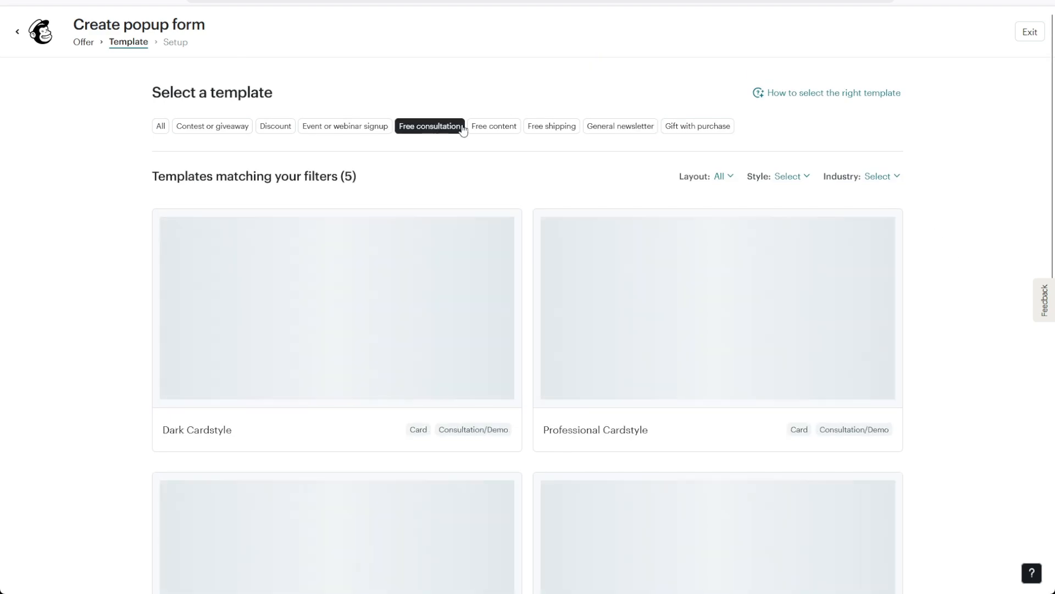
{"action": "scroll", "coordinate": [995, 232], "scroll_direction": "down", "scroll_amount": 1}
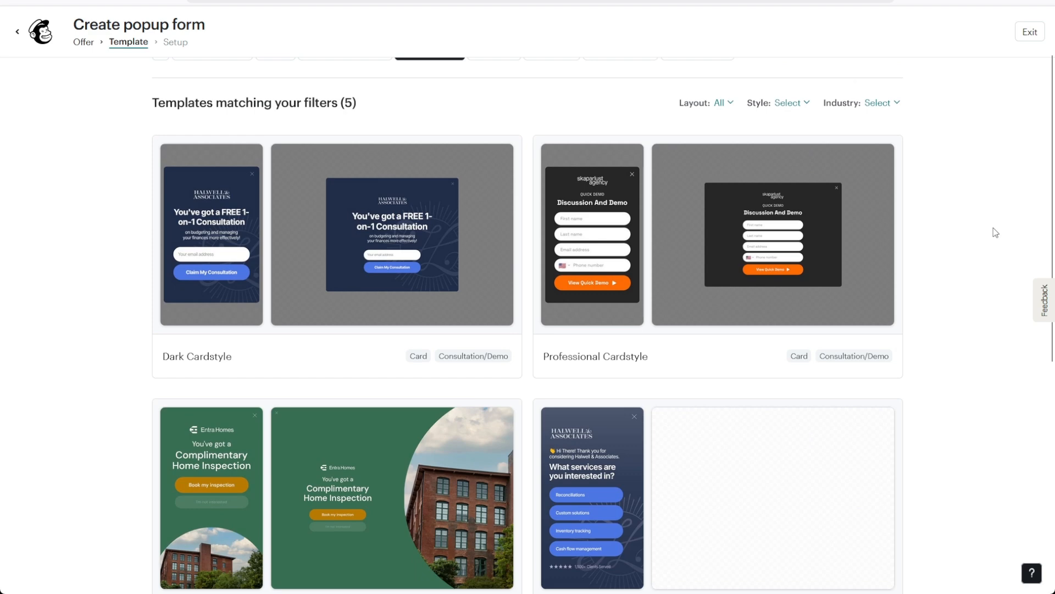
{"action": "scroll", "coordinate": [994, 231], "scroll_direction": "up", "scroll_amount": 1}
{"action": "left_click", "coordinate": [627, 137]}
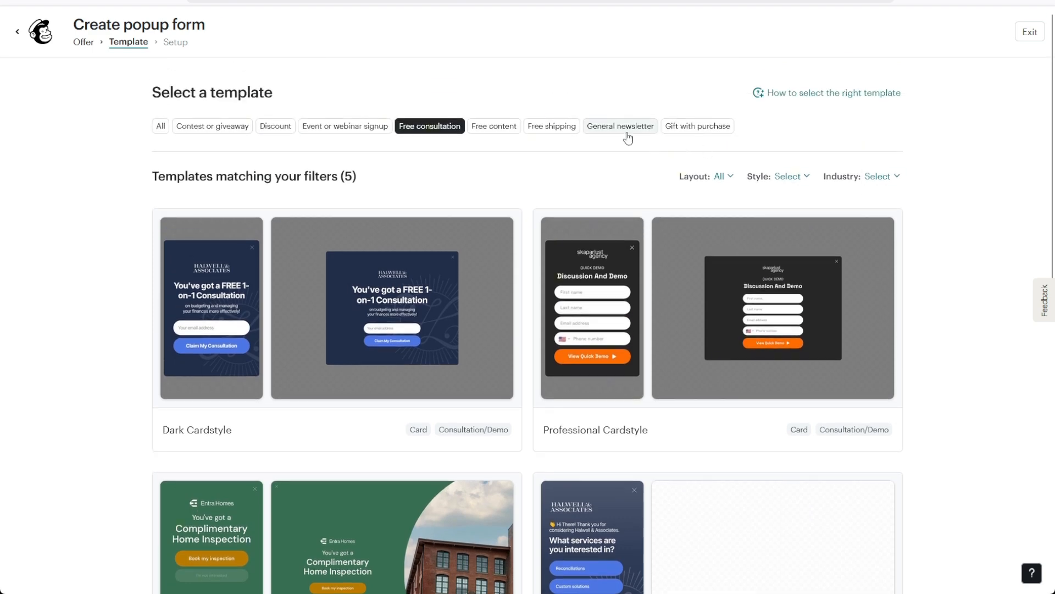
{"action": "scroll", "coordinate": [981, 253], "scroll_direction": "down", "scroll_amount": 8}
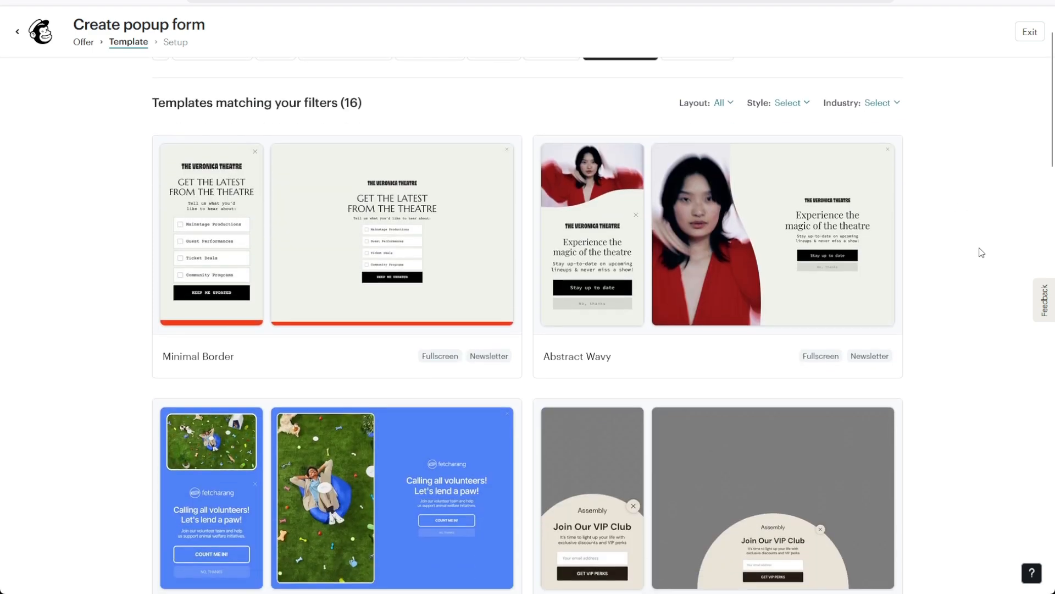
{"action": "scroll", "coordinate": [971, 248], "scroll_direction": "down", "scroll_amount": 2}
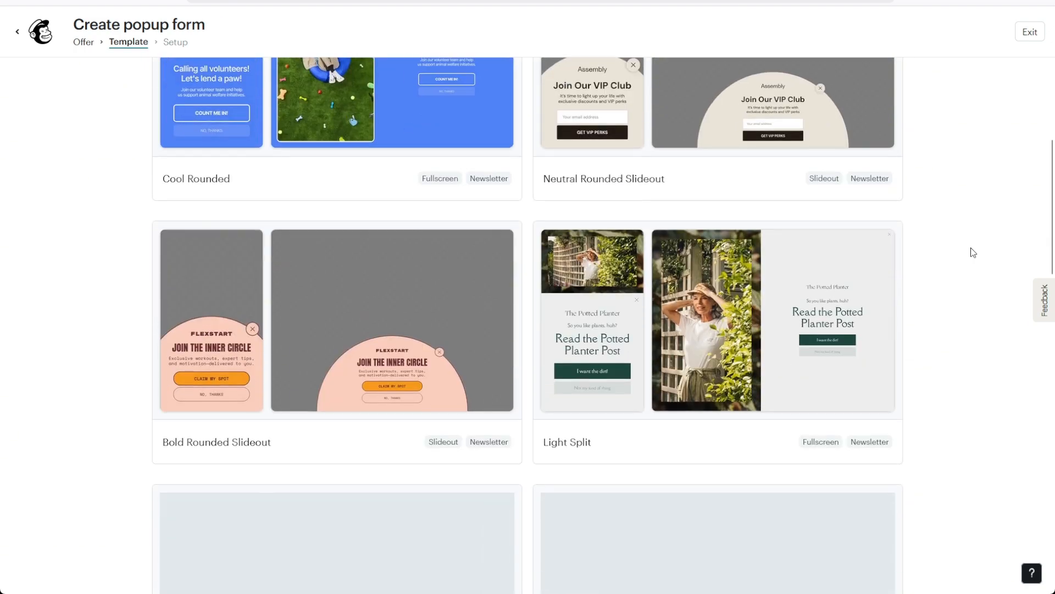
{"action": "scroll", "coordinate": [972, 248], "scroll_direction": "up", "scroll_amount": 5}
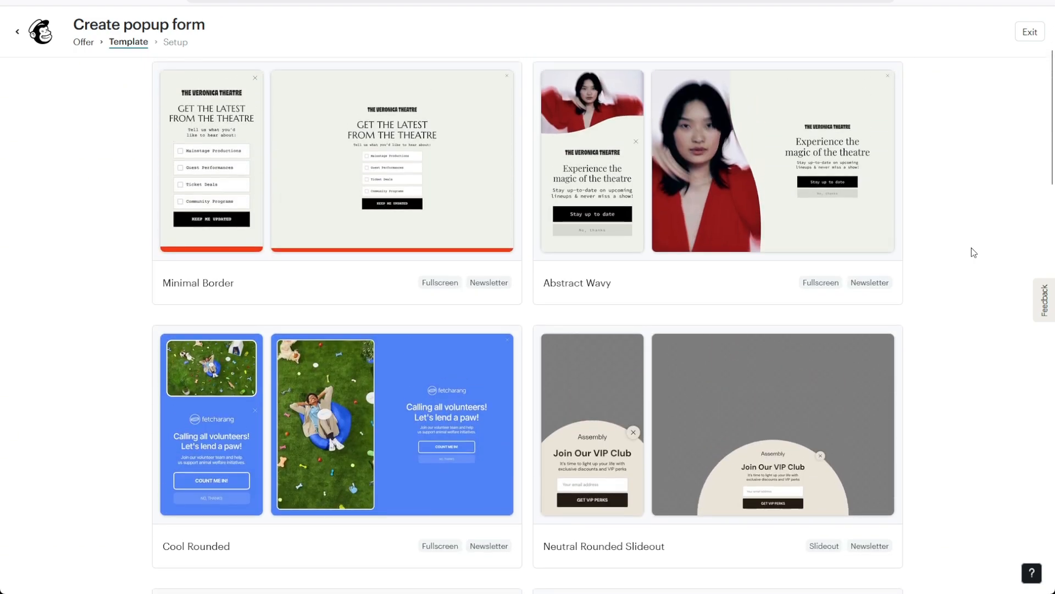
{"action": "scroll", "coordinate": [971, 248], "scroll_direction": "down", "scroll_amount": 5}
{"action": "scroll", "coordinate": [971, 248], "scroll_direction": "down", "scroll_amount": 4}
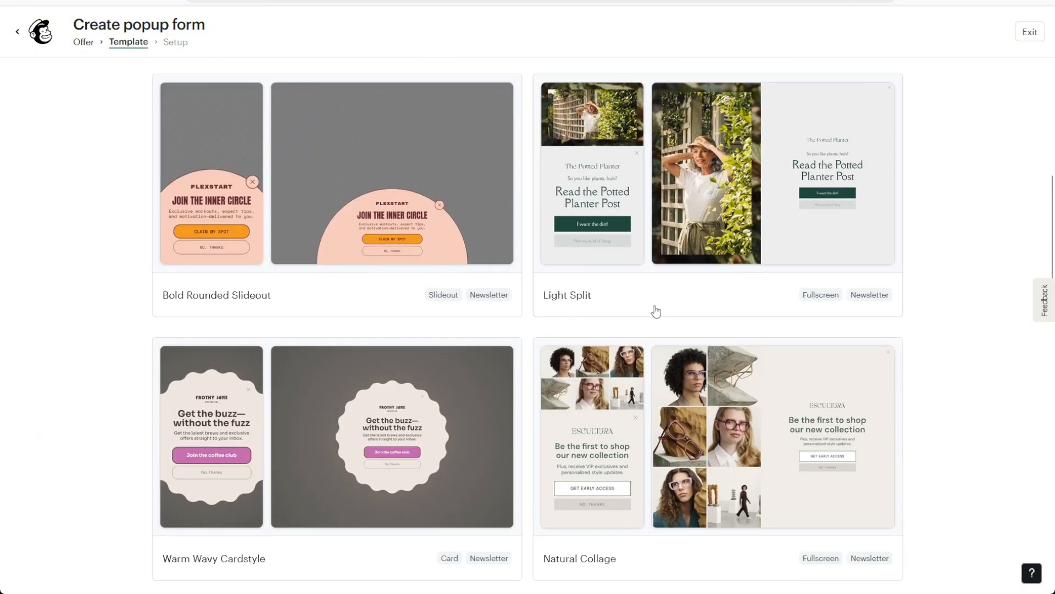
{"action": "left_click", "coordinate": [669, 424]}
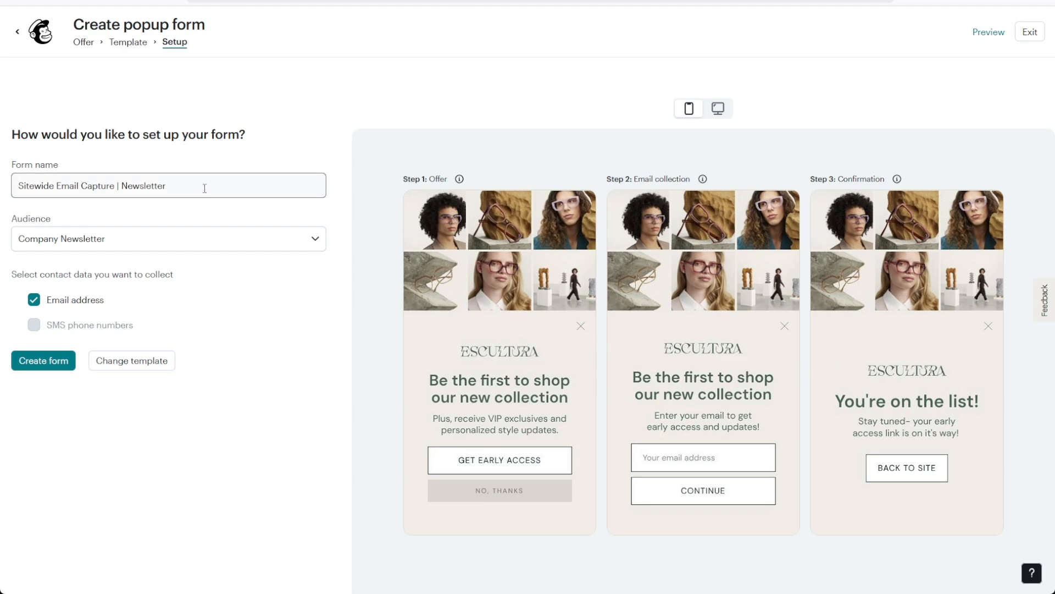
Name the form 'Sign Up Form', assign the Tessarina audience with Email address kept, and create it.
{"action": "left_click_drag", "start_coordinate": [204, 185], "coordinate": [2, 185]}
{"action": "type", "text": "Sign"}
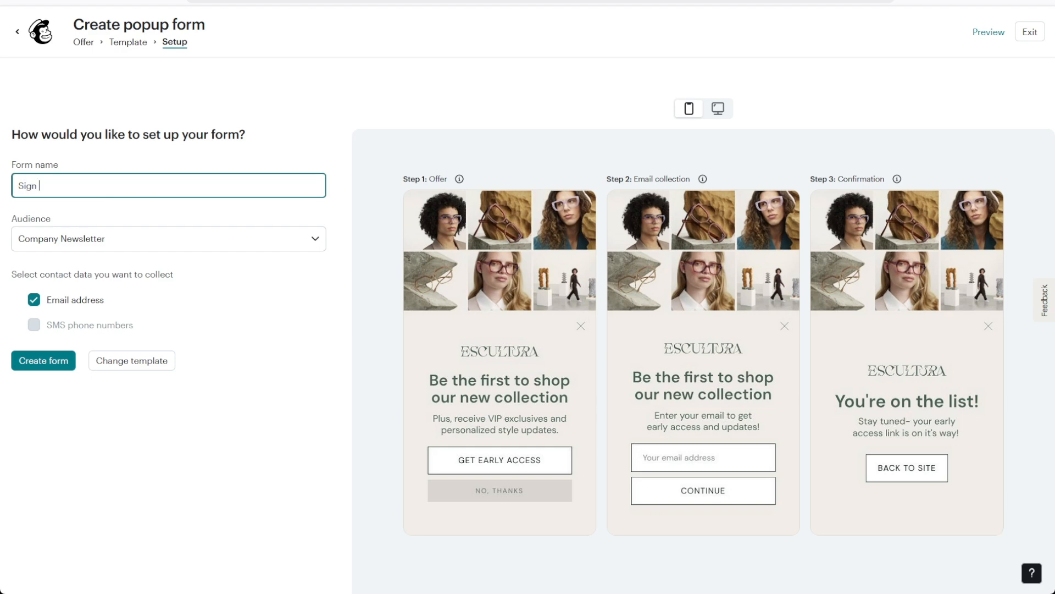
{"action": "type", "text": " Up Form"}
{"action": "left_click", "coordinate": [125, 243]}
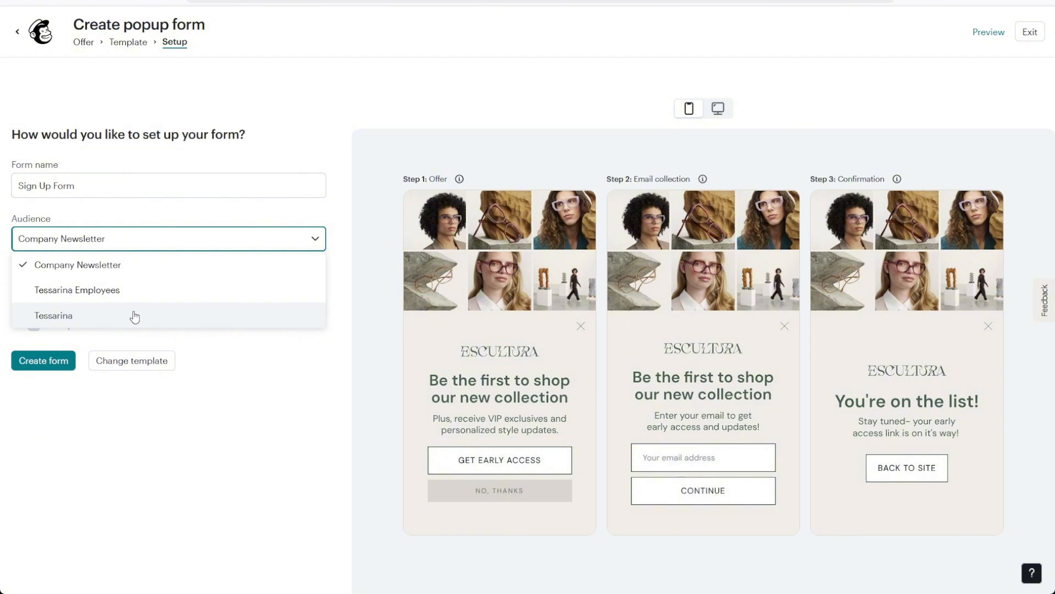
{"action": "left_click", "coordinate": [134, 317]}
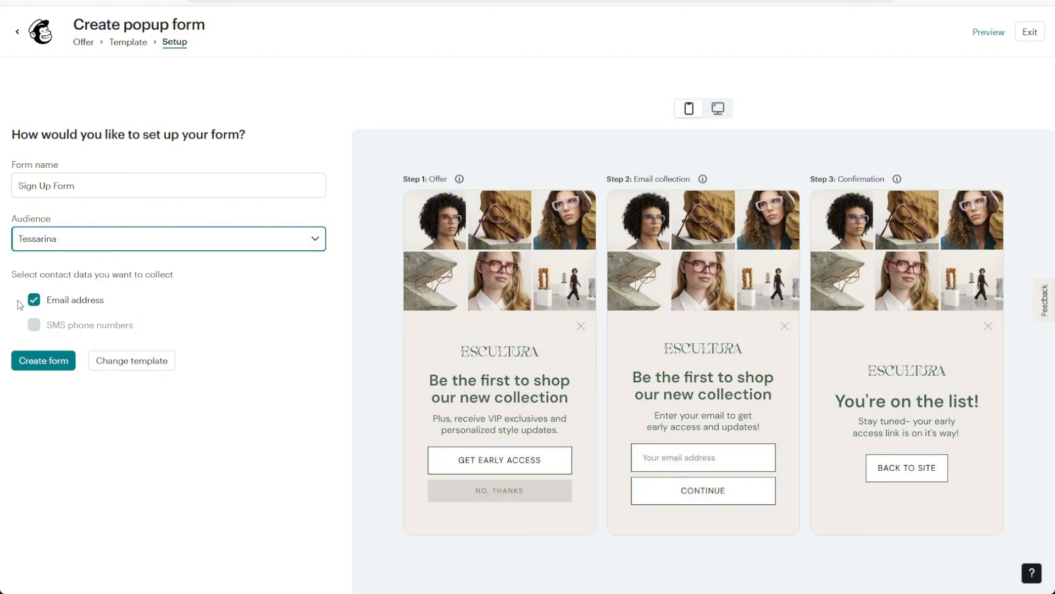
{"action": "left_click", "coordinate": [34, 301]}
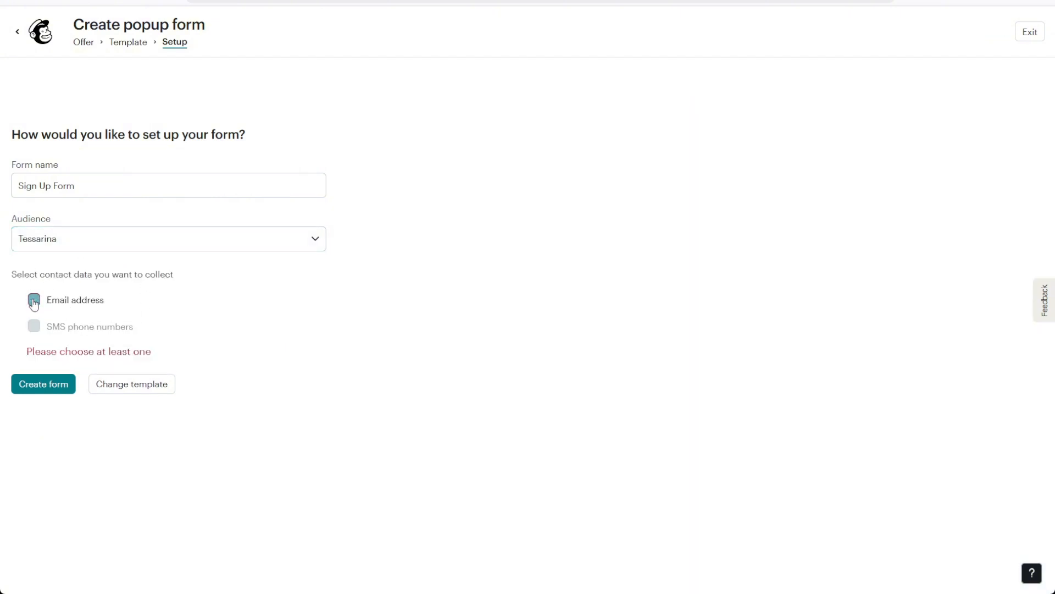
{"action": "left_click", "coordinate": [34, 302]}
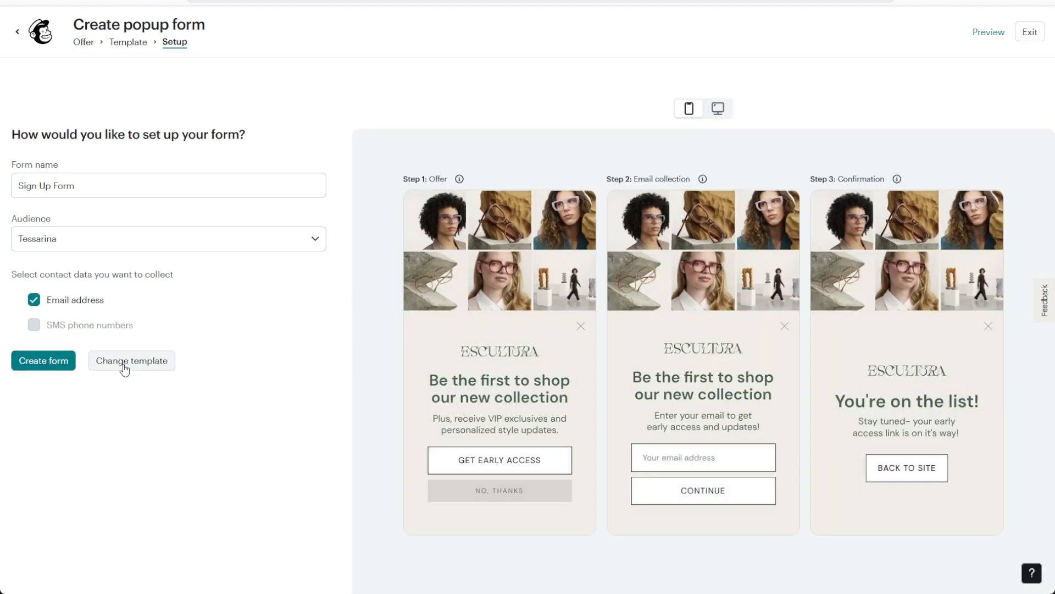
{"action": "left_click", "coordinate": [44, 361]}
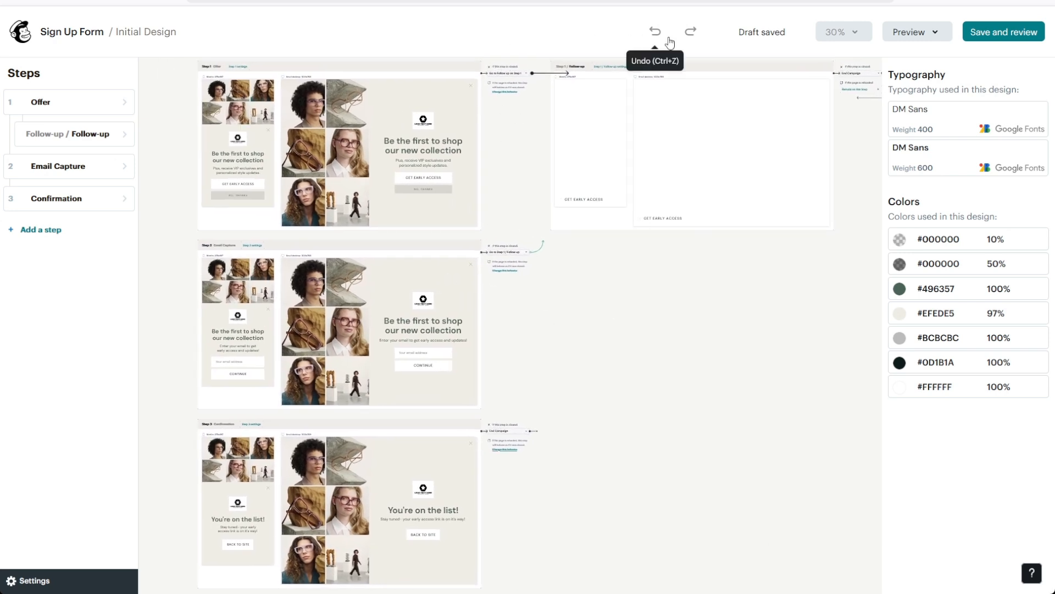
Zoom the canvas to fit, then to 75%, and pan to Step 1's mobile and desktop previews.
{"action": "left_click", "coordinate": [849, 33]}
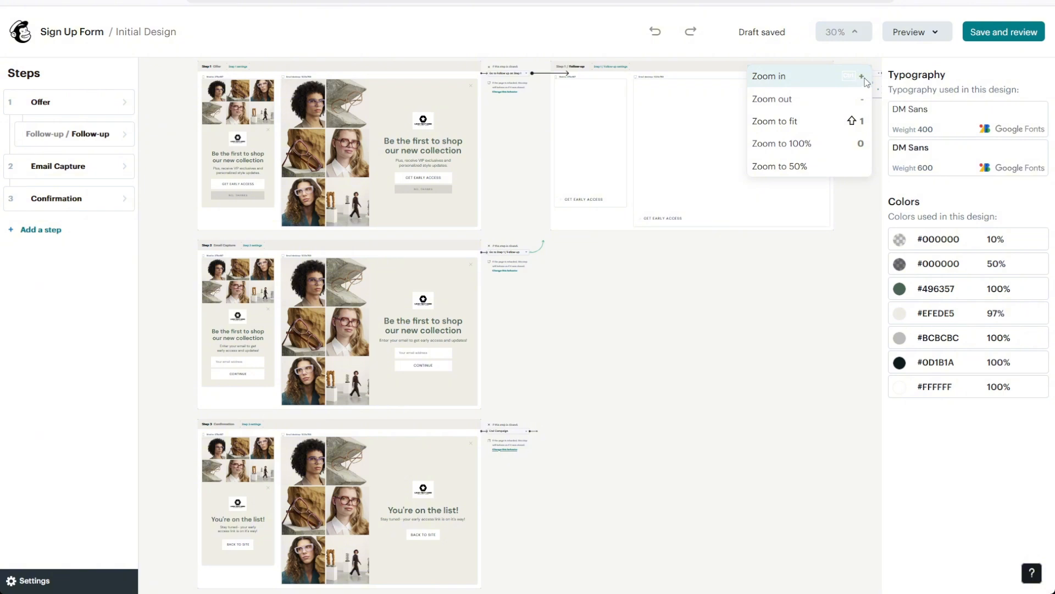
{"action": "left_click", "coordinate": [864, 77]}
{"action": "left_click", "coordinate": [847, 32]}
{"action": "left_click", "coordinate": [863, 76]}
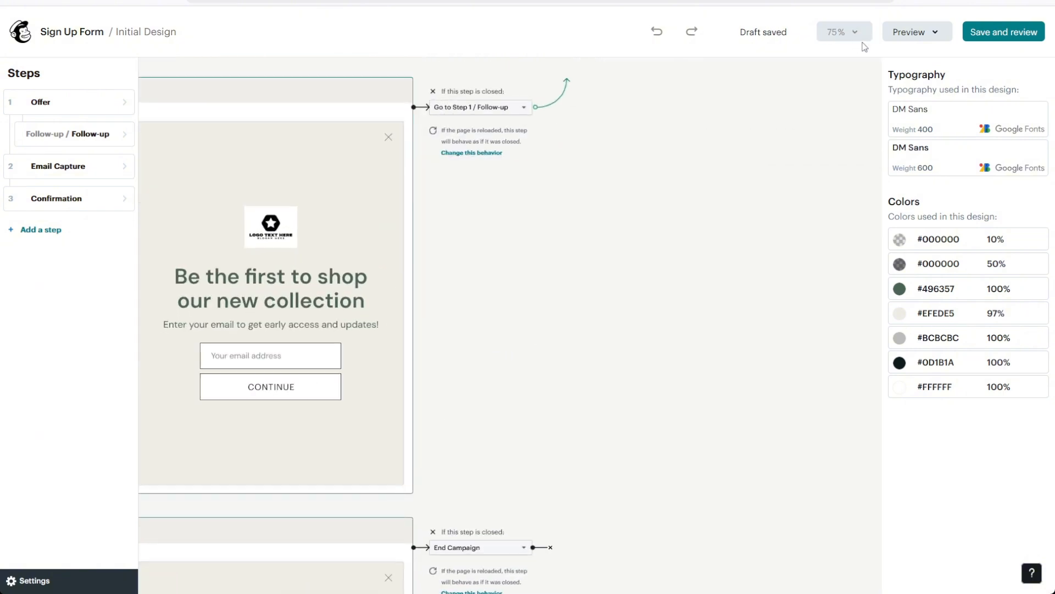
{"action": "left_click", "coordinate": [855, 34]}
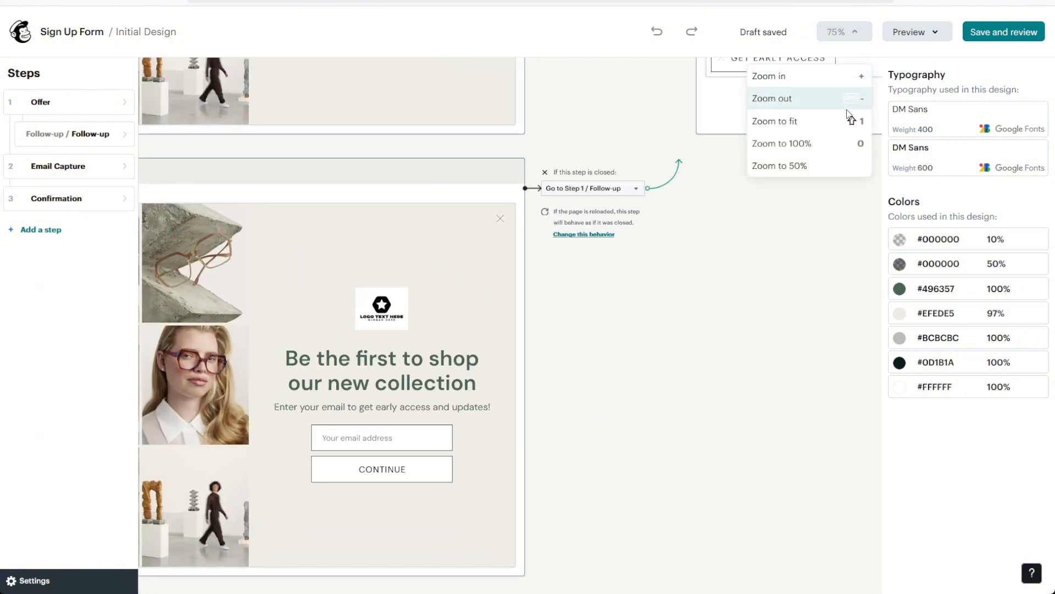
{"action": "left_click", "coordinate": [849, 120]}
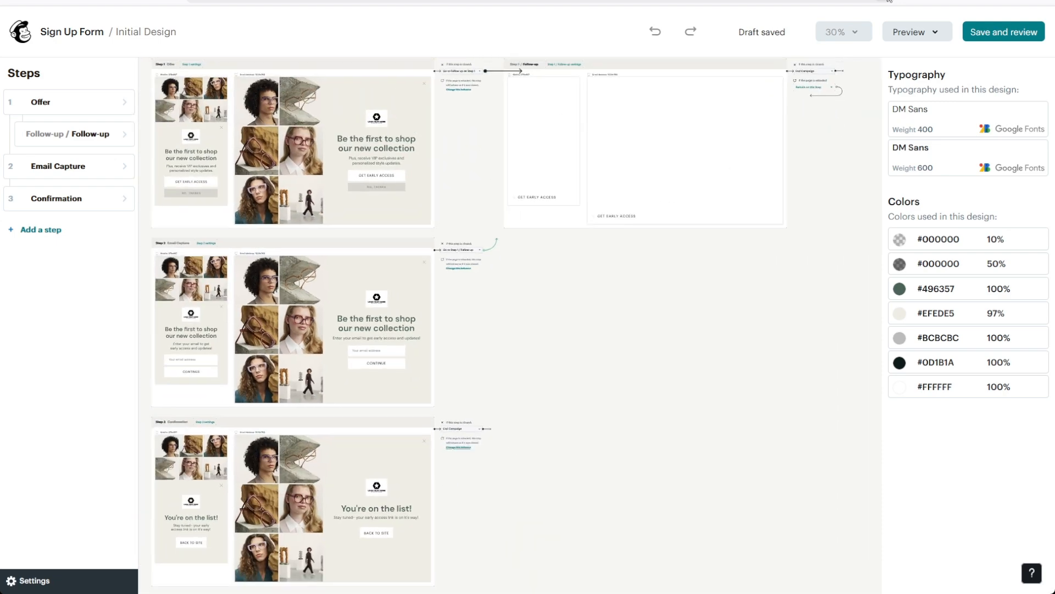
{"action": "left_click", "coordinate": [844, 32]}
{"action": "left_click", "coordinate": [860, 75]}
{"action": "left_click", "coordinate": [853, 33]}
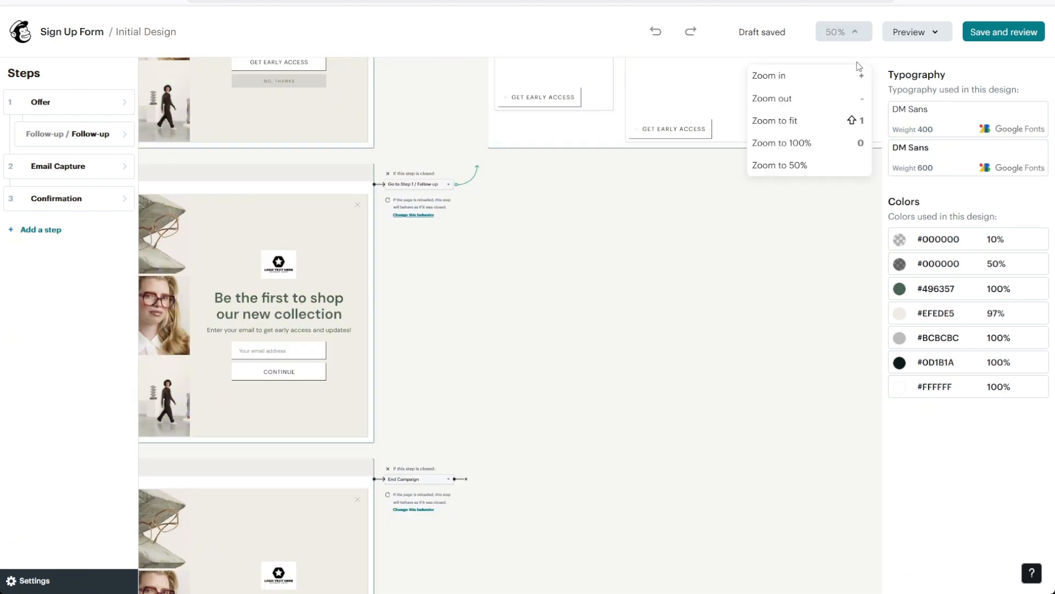
{"action": "left_click", "coordinate": [859, 75]}
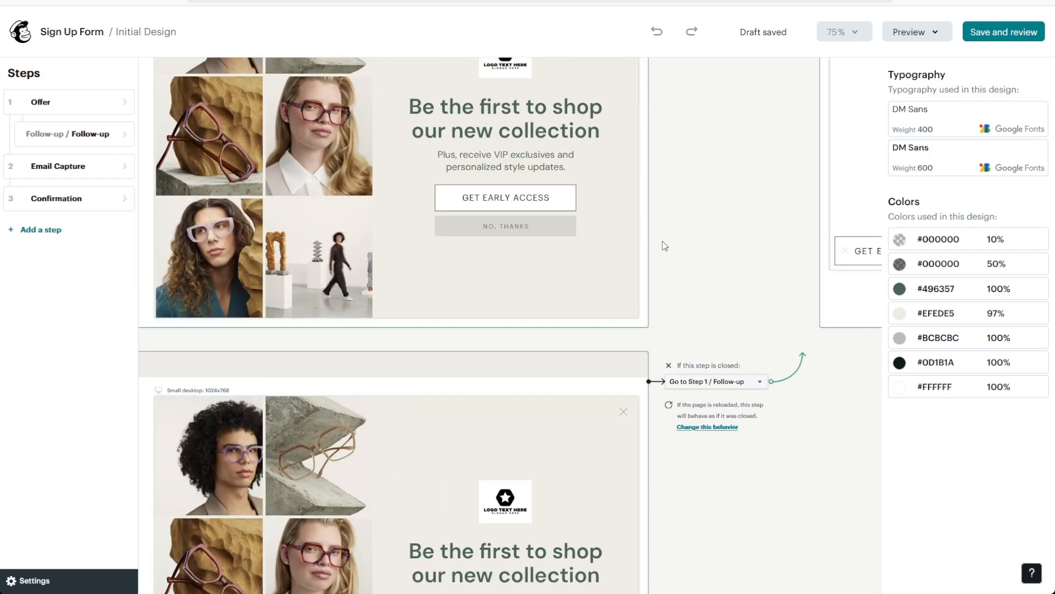
{"action": "left_click_drag", "start_coordinate": [733, 194], "coordinate": [898, 277]}
{"action": "left_click_drag", "start_coordinate": [533, 432], "coordinate": [575, 529]}
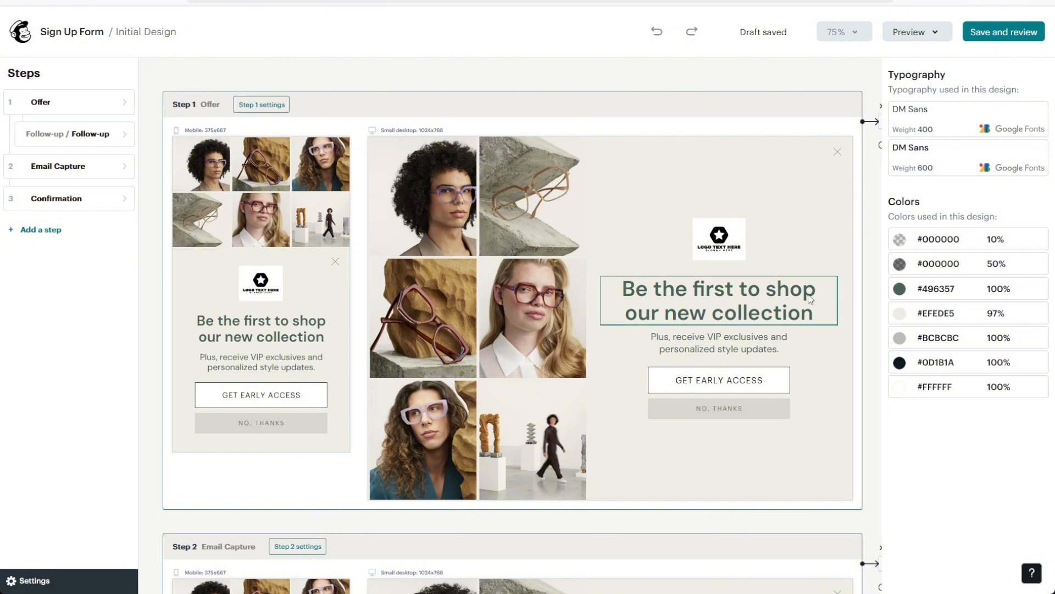
Recolour the #496357 swatch to the grey-green #597266 in the colour picker.
{"action": "left_click", "coordinate": [900, 289]}
{"action": "left_click", "coordinate": [787, 258]}
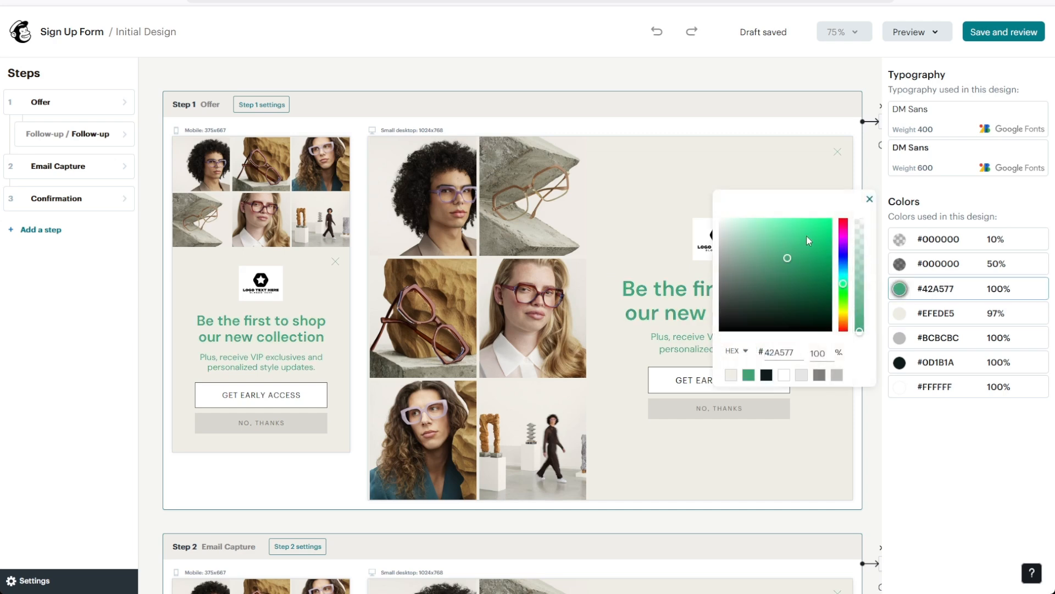
{"action": "left_click_drag", "start_coordinate": [806, 235], "coordinate": [744, 280]}
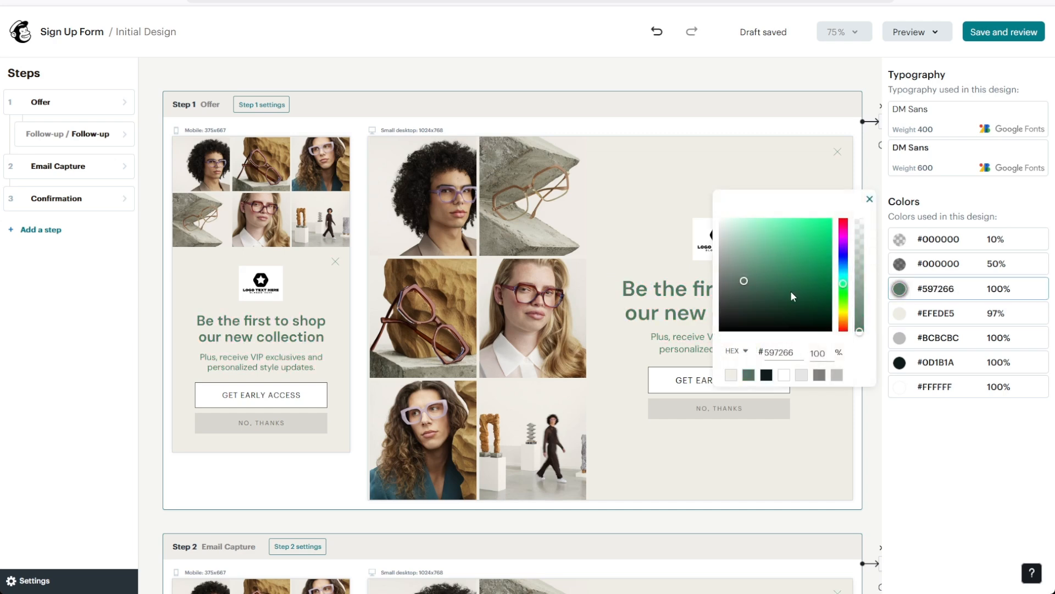
Close the colour picker and enter element editing on Step 1's previews.
{"action": "left_click", "coordinate": [814, 437]}
{"action": "left_click", "coordinate": [769, 443]}
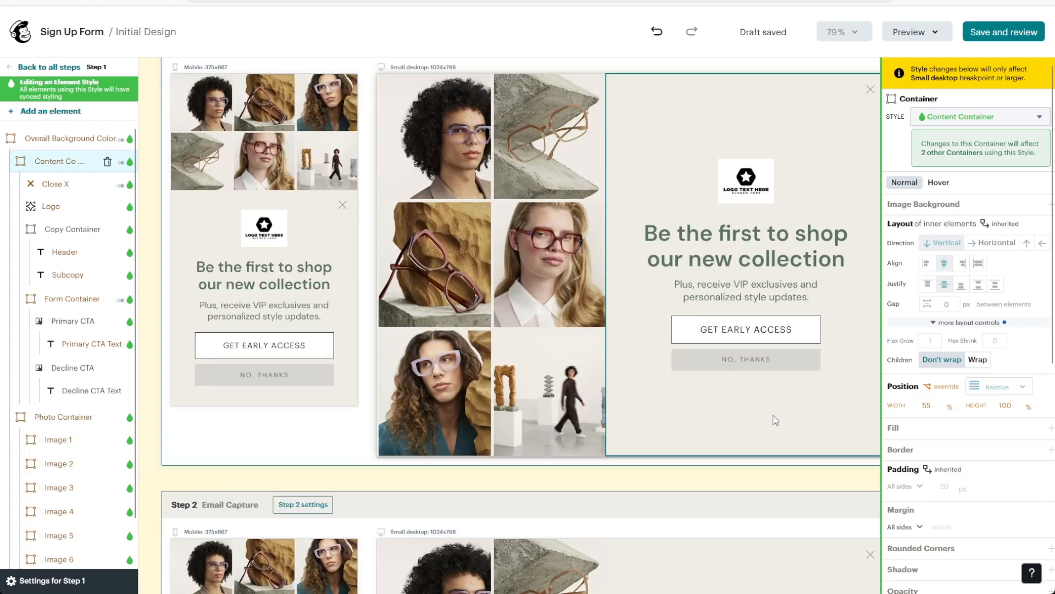
{"action": "scroll", "coordinate": [775, 421], "scroll_direction": "down", "scroll_amount": 6}
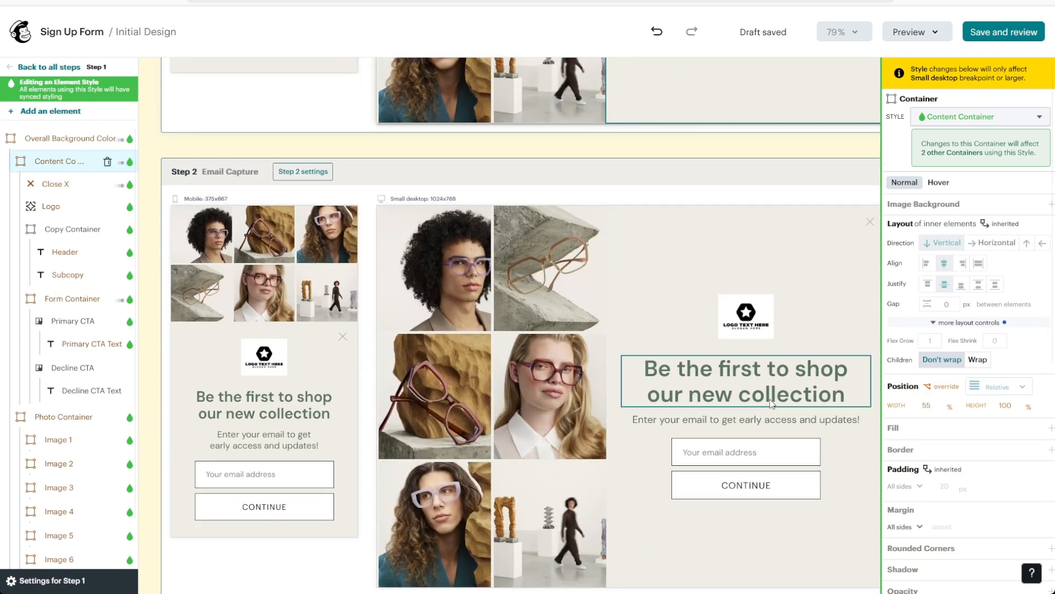
{"action": "scroll", "coordinate": [766, 390], "scroll_direction": "up", "scroll_amount": 8}
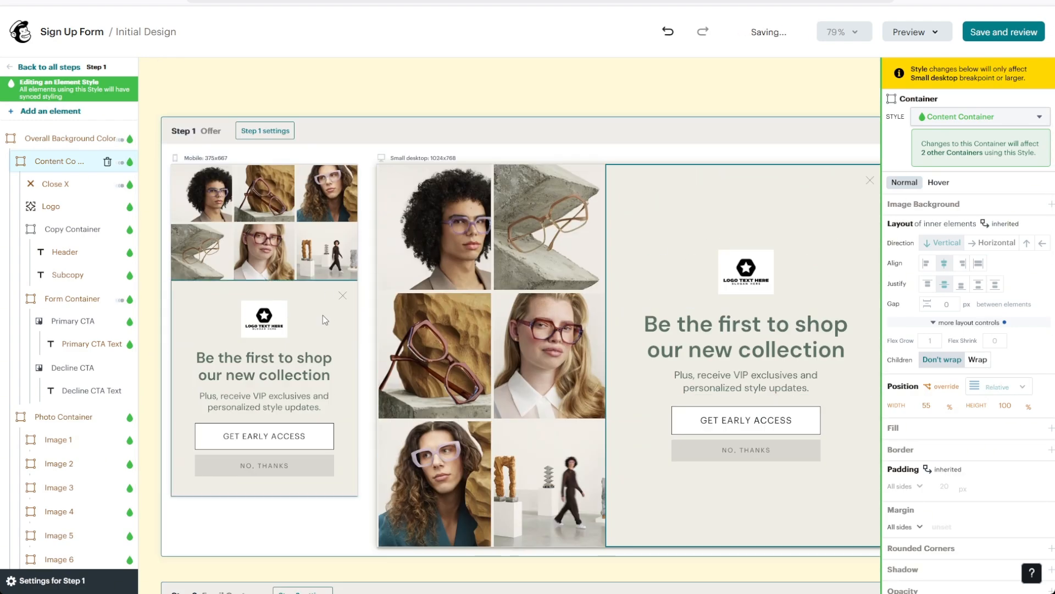
{"action": "left_click", "coordinate": [323, 315]}
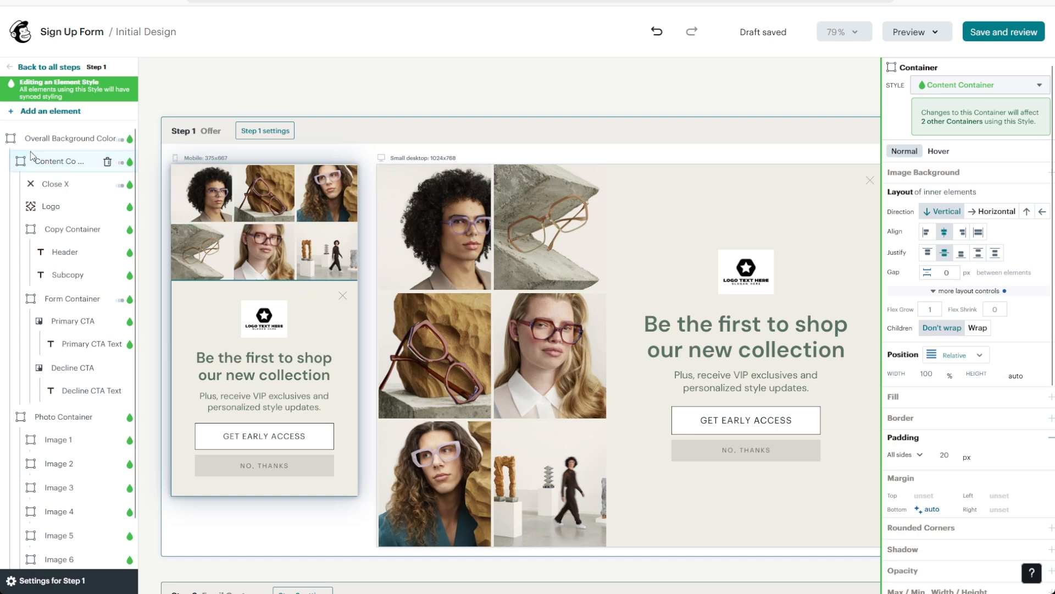
{"action": "scroll", "coordinate": [44, 181], "scroll_direction": "down", "scroll_amount": 3}
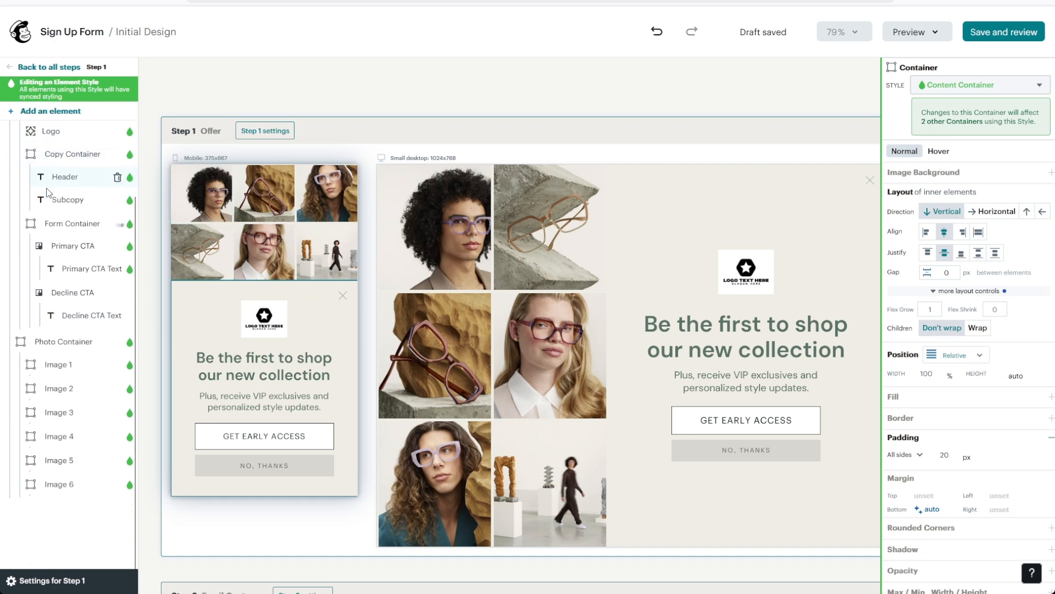
{"action": "scroll", "coordinate": [49, 192], "scroll_direction": "up", "scroll_amount": 3}
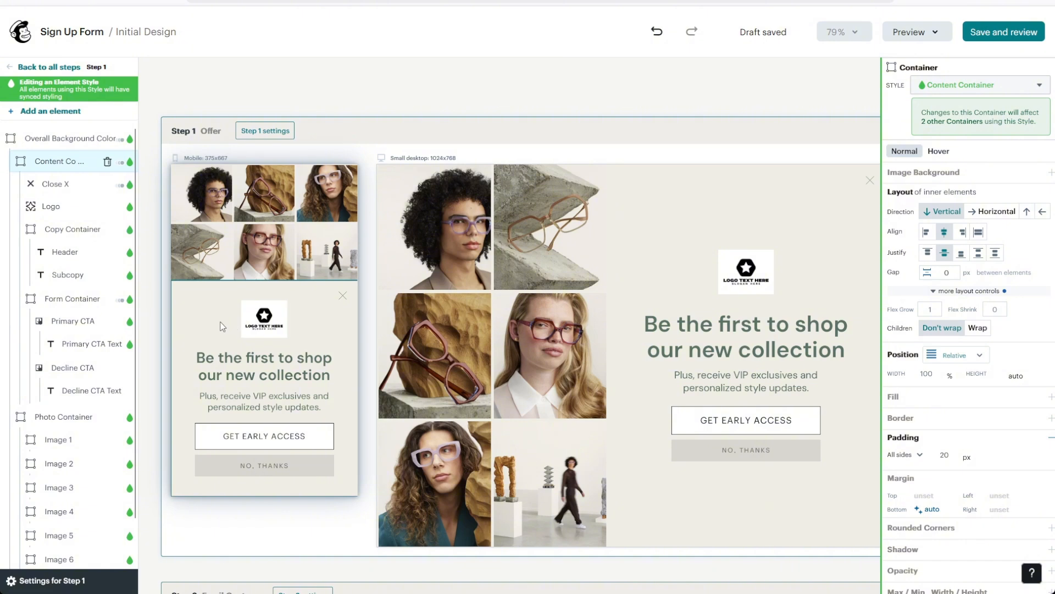
{"action": "scroll", "coordinate": [32, 353], "scroll_direction": "down", "scroll_amount": 3}
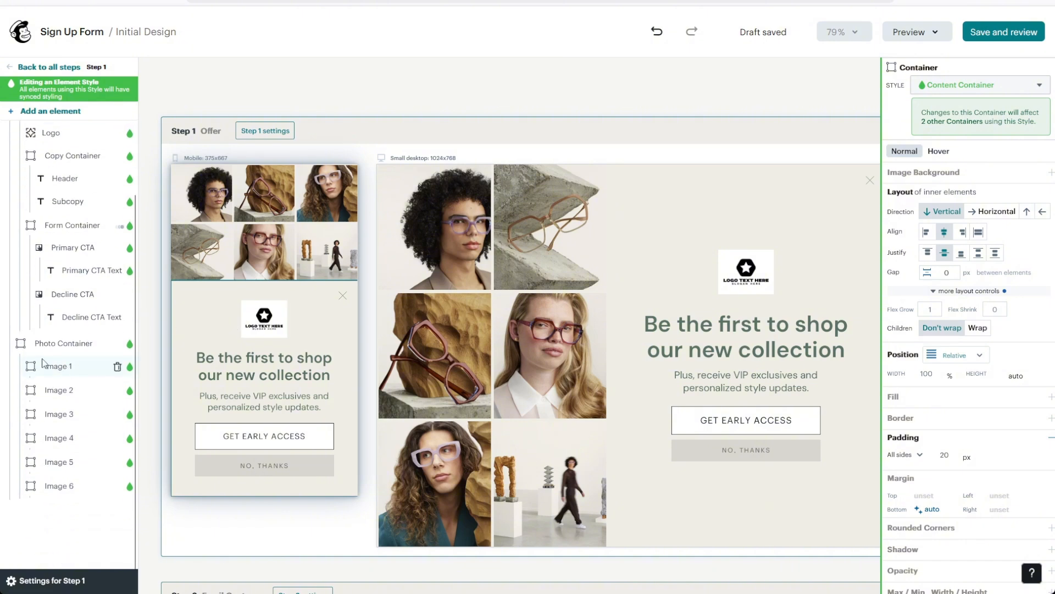
Select Image 1 in the Photo Container and toggle its Size from Contain back to Cover.
{"action": "left_click", "coordinate": [42, 349]}
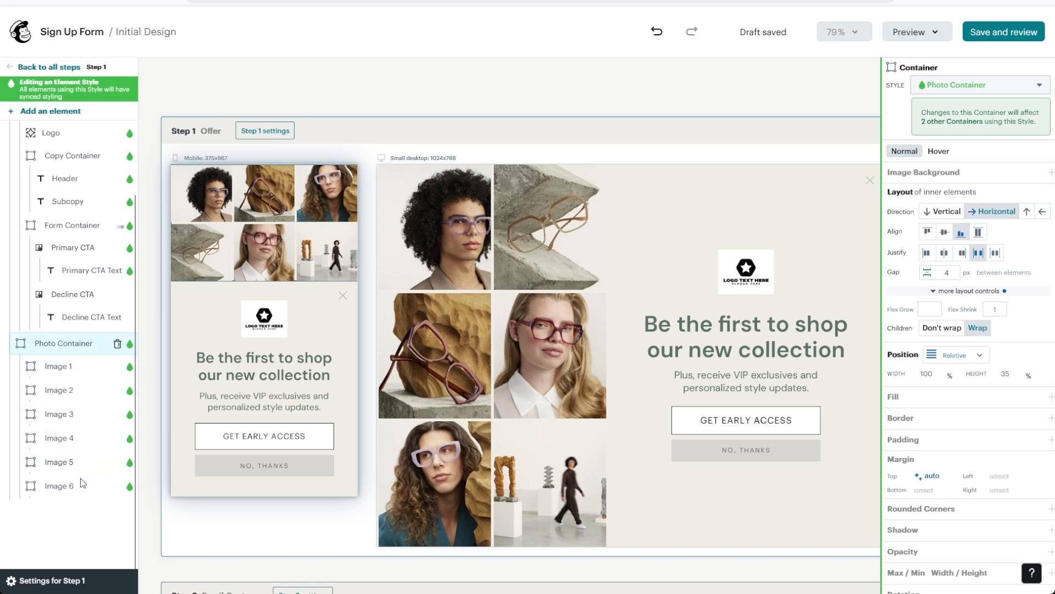
{"action": "left_click", "coordinate": [211, 204]}
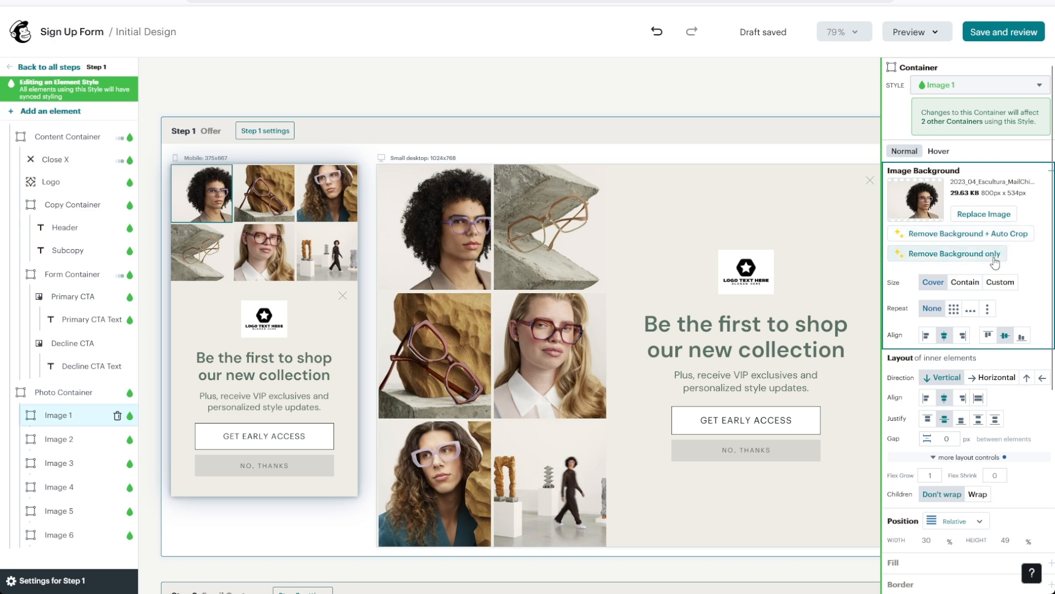
{"action": "left_click", "coordinate": [972, 288]}
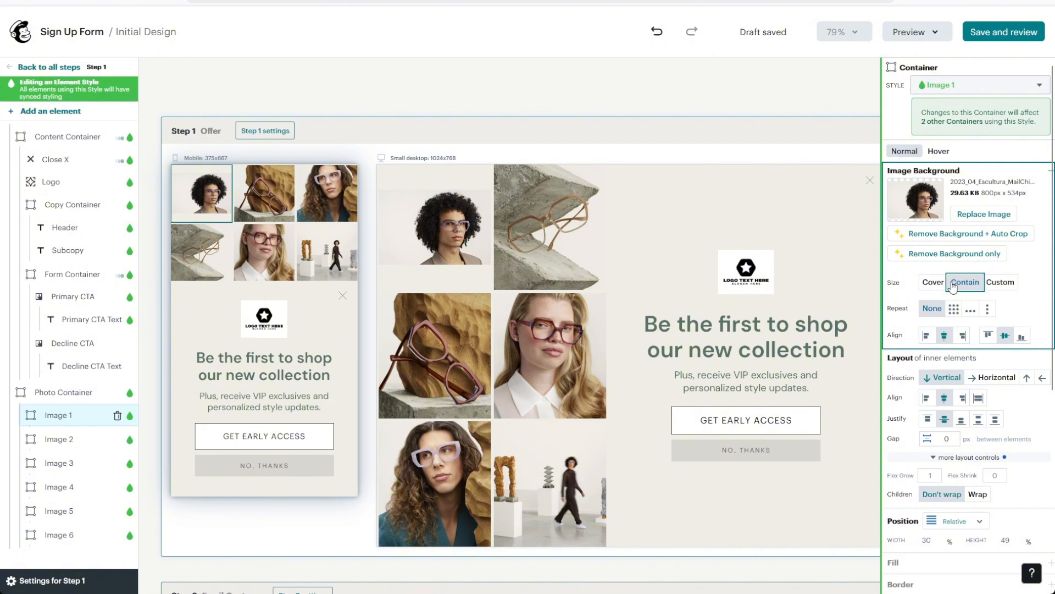
{"action": "left_click", "coordinate": [933, 285]}
{"action": "scroll", "coordinate": [952, 281], "scroll_direction": "down", "scroll_amount": 5}
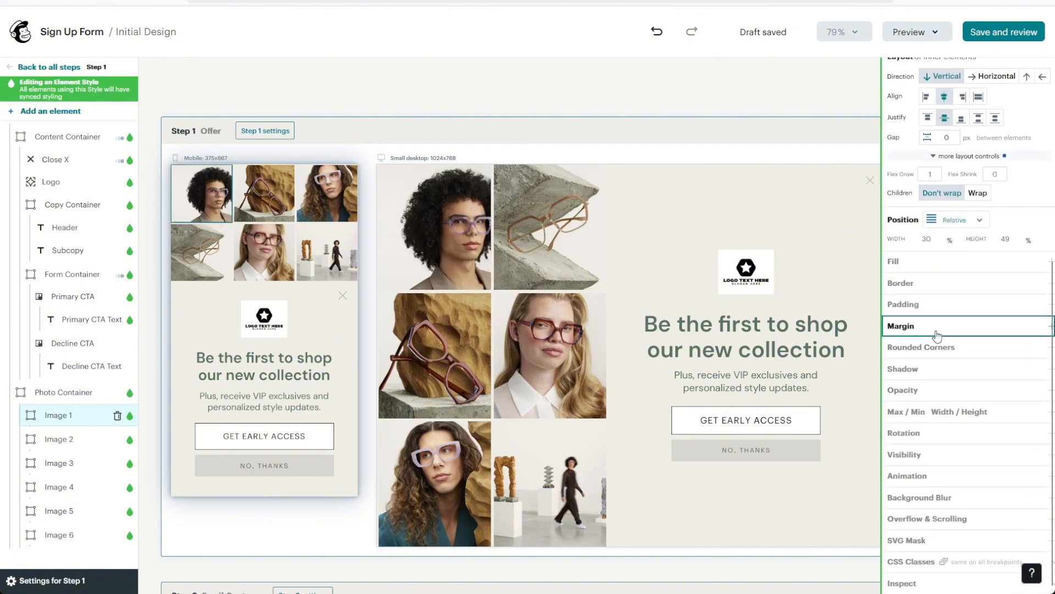
Replace the headline 'Be the first to shop our new collection' with 'Hello!'.
{"action": "left_click", "coordinate": [285, 361]}
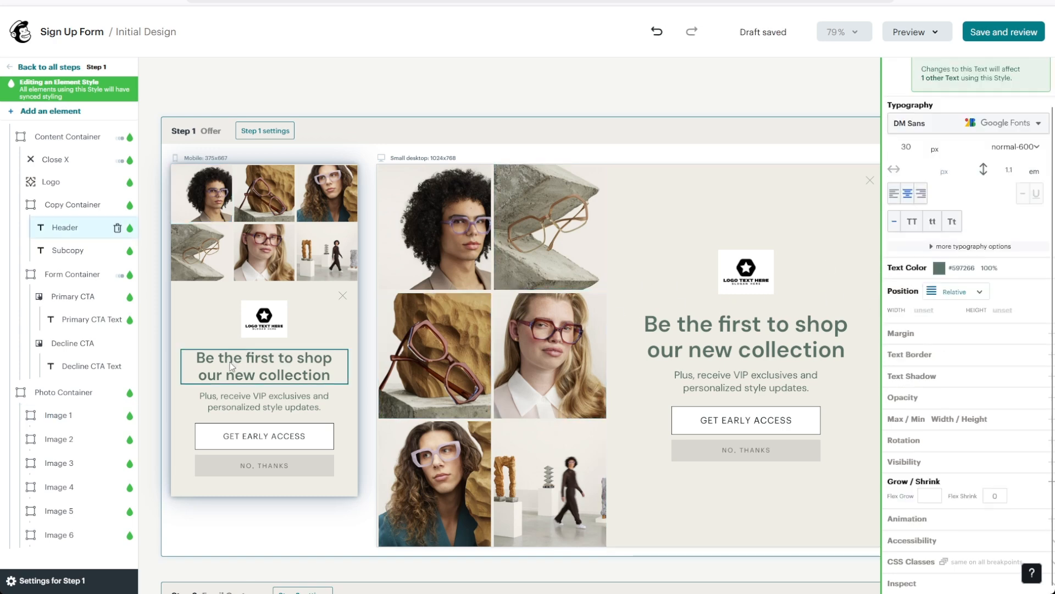
{"action": "left_click_drag", "start_coordinate": [331, 378], "coordinate": [187, 358]}
{"action": "type", "text": "Hello!"}
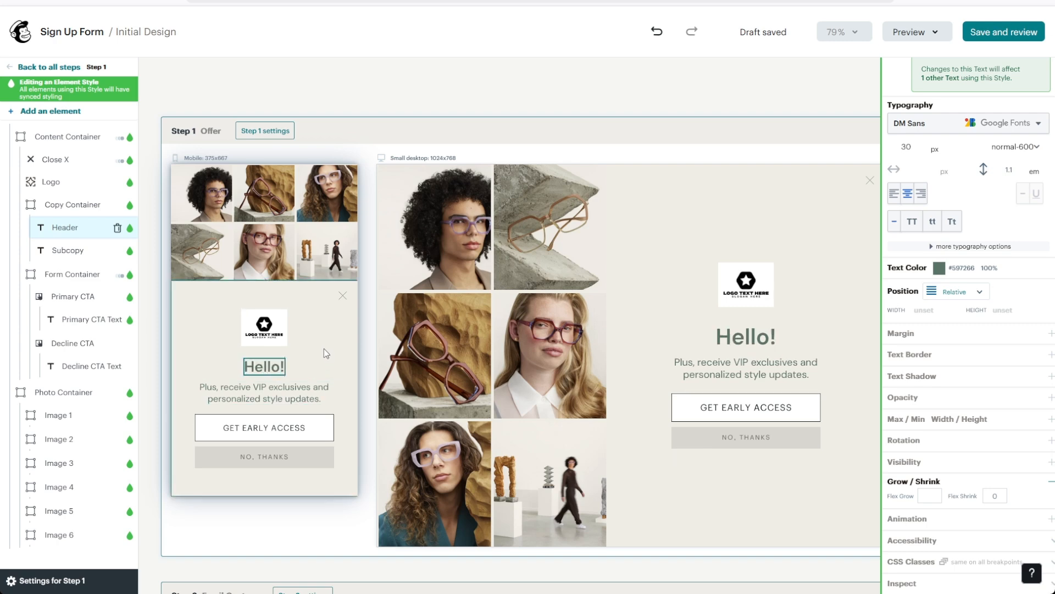
{"action": "scroll", "coordinate": [421, 331], "scroll_direction": "down", "scroll_amount": 2}
{"action": "scroll", "coordinate": [421, 331], "scroll_direction": "down", "scroll_amount": 3}
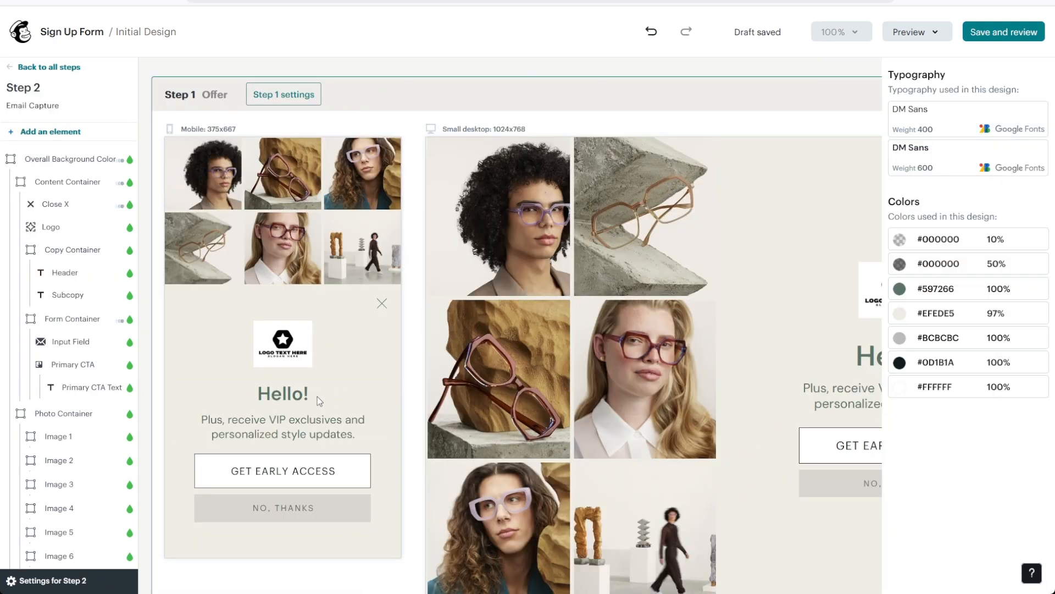
Drag a Button element from the Add element panel into the Copy Container above 'Hello!'.
{"action": "left_click", "coordinate": [316, 395]}
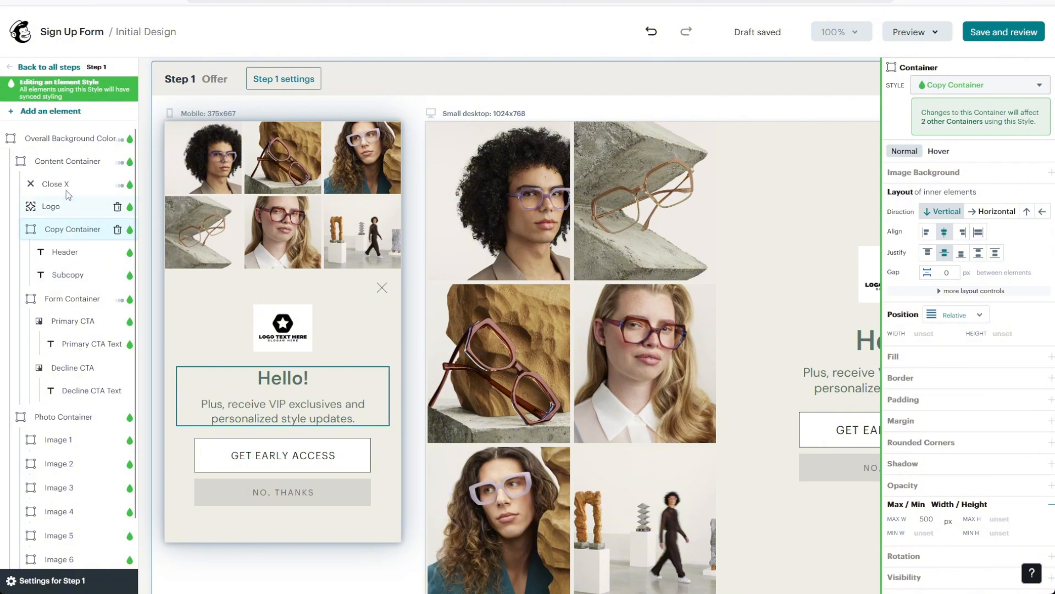
{"action": "left_click", "coordinate": [54, 112]}
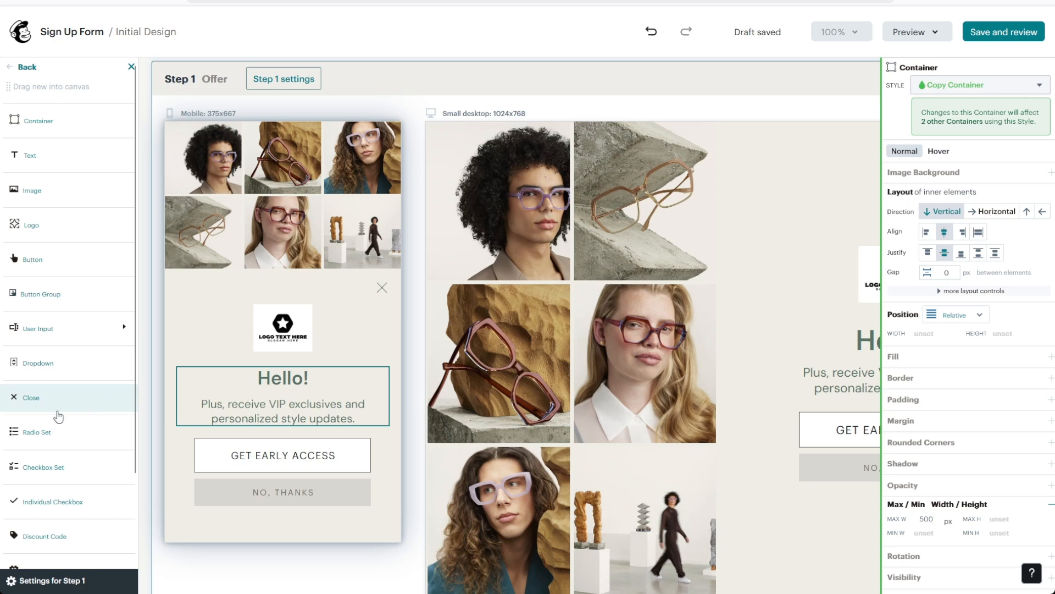
{"action": "scroll", "coordinate": [68, 451], "scroll_direction": "down", "scroll_amount": 3}
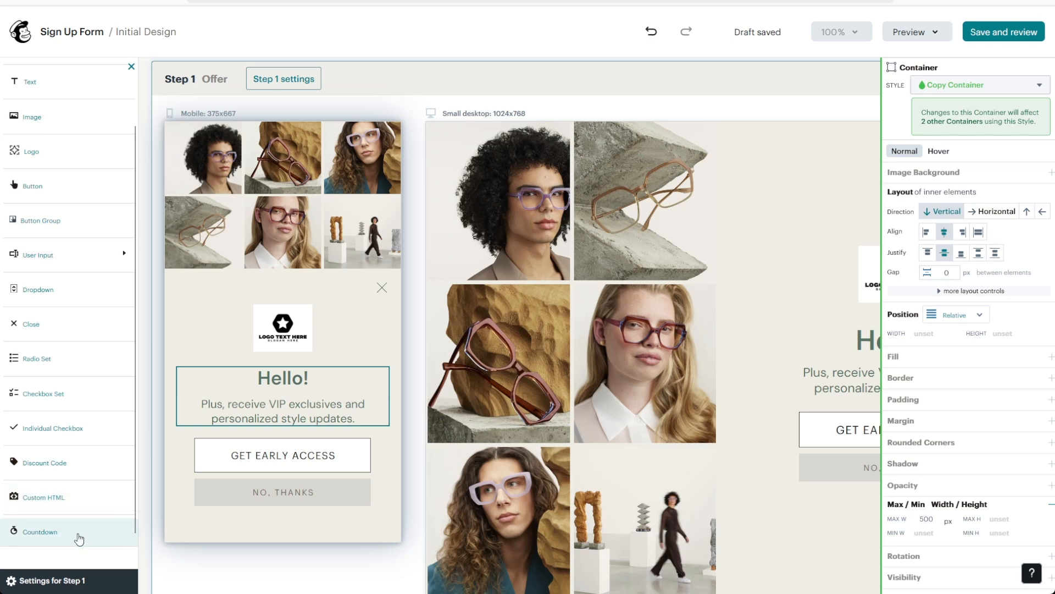
{"action": "scroll", "coordinate": [60, 461], "scroll_direction": "up", "scroll_amount": 3}
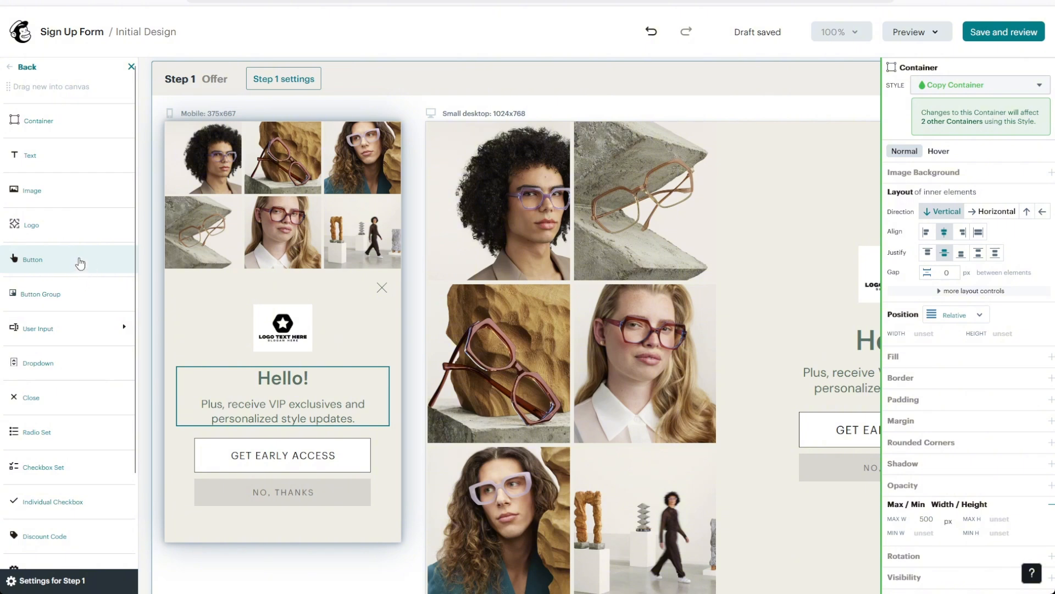
{"action": "left_click_drag", "start_coordinate": [58, 263], "coordinate": [356, 337]}
{"action": "left_click_drag", "start_coordinate": [287, 377], "coordinate": [288, 378]}
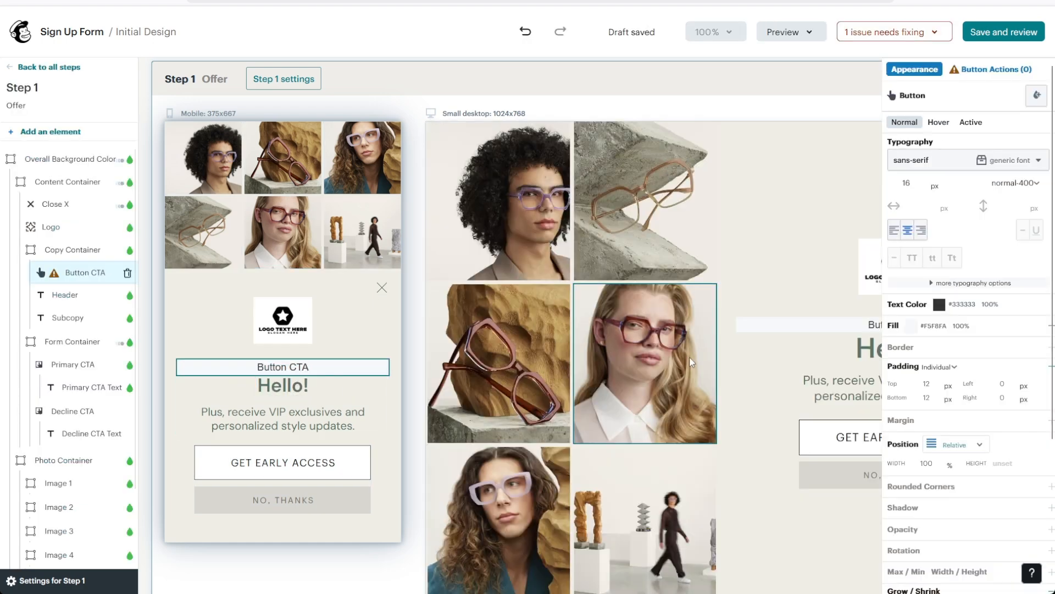
Select the Button CTA and Content Container, then deselect to view Offer through Confirmation steps.
{"action": "scroll", "coordinate": [674, 362], "scroll_direction": "right", "scroll_amount": 5}
{"action": "left_click", "coordinate": [542, 330]}
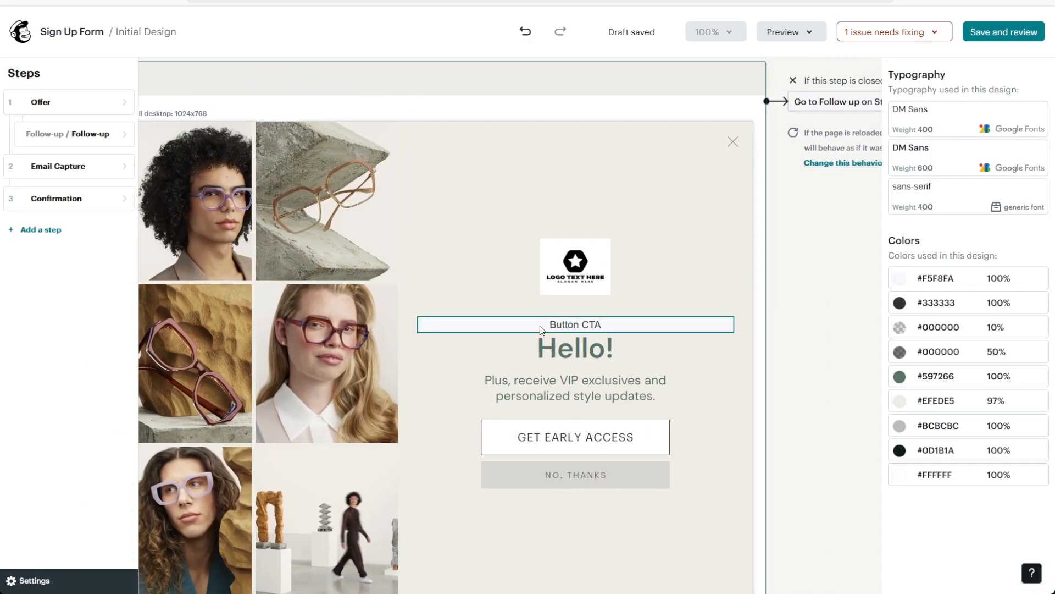
{"action": "left_click", "coordinate": [540, 326]}
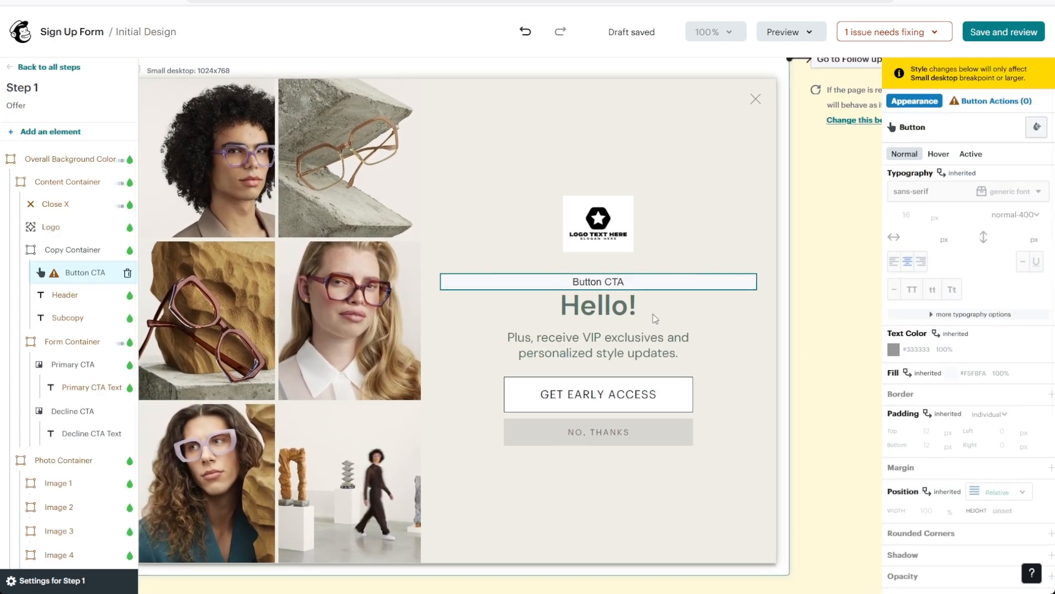
{"action": "left_click", "coordinate": [599, 301]}
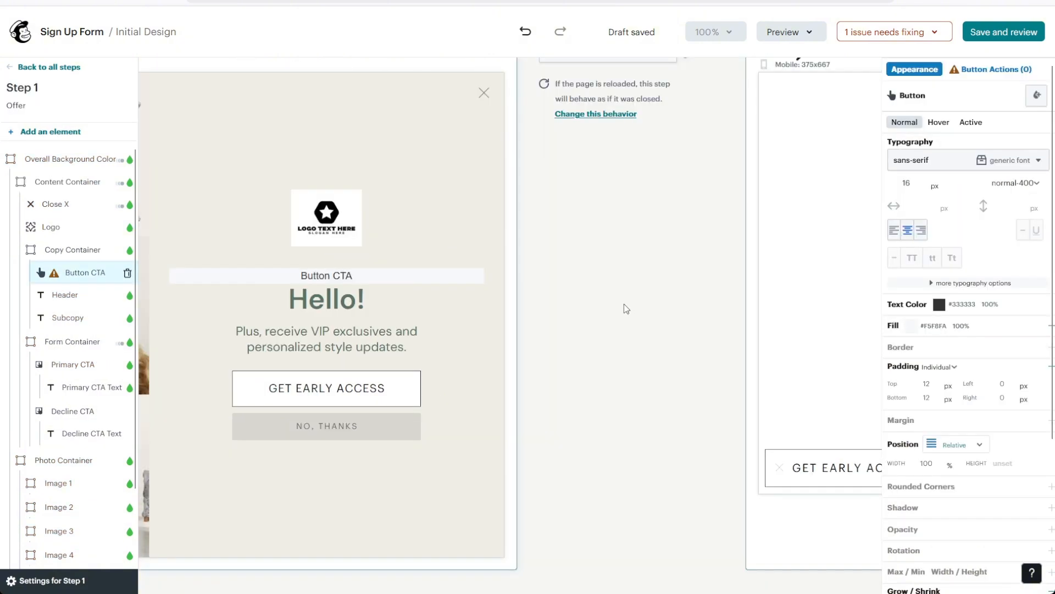
{"action": "left_click", "coordinate": [625, 304]}
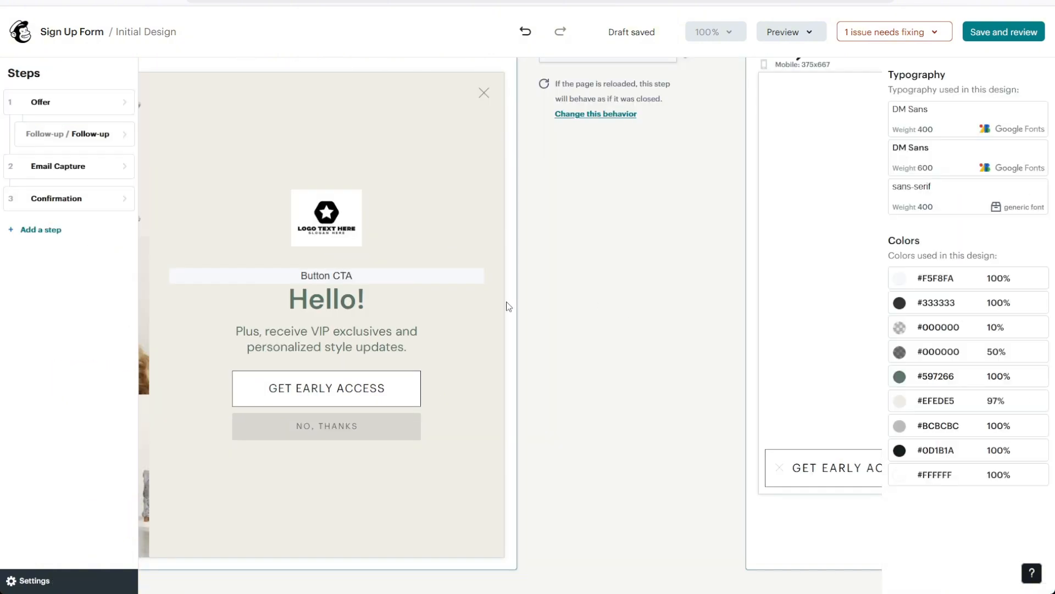
{"action": "scroll", "coordinate": [506, 302], "scroll_direction": "left", "scroll_amount": 12}
{"action": "scroll", "coordinate": [506, 301], "scroll_direction": "right", "scroll_amount": 1}
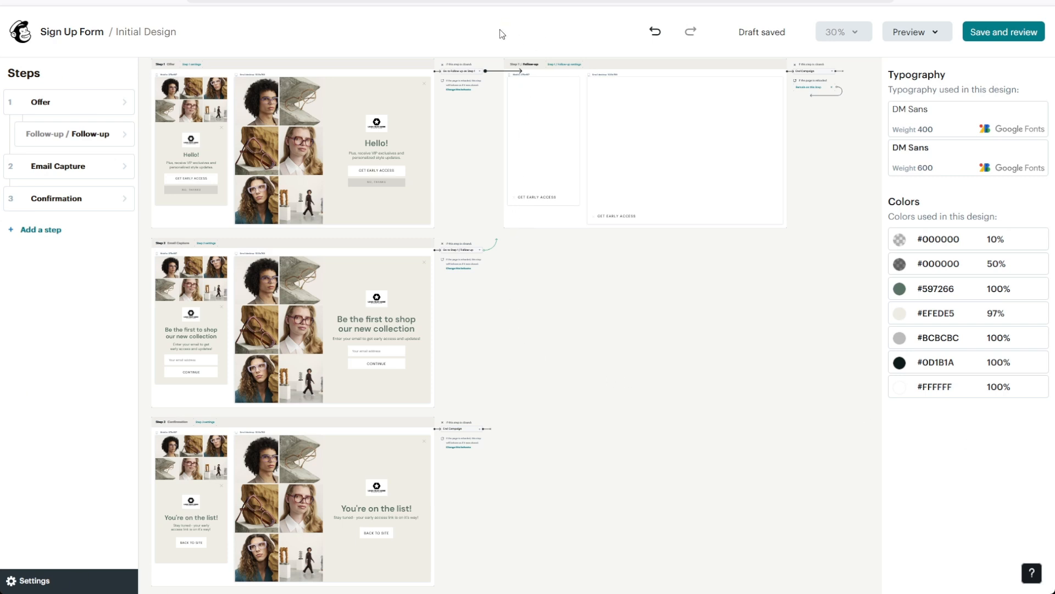
Save the popup design and go to the Initial Design review page.
{"action": "left_click", "coordinate": [1022, 36]}
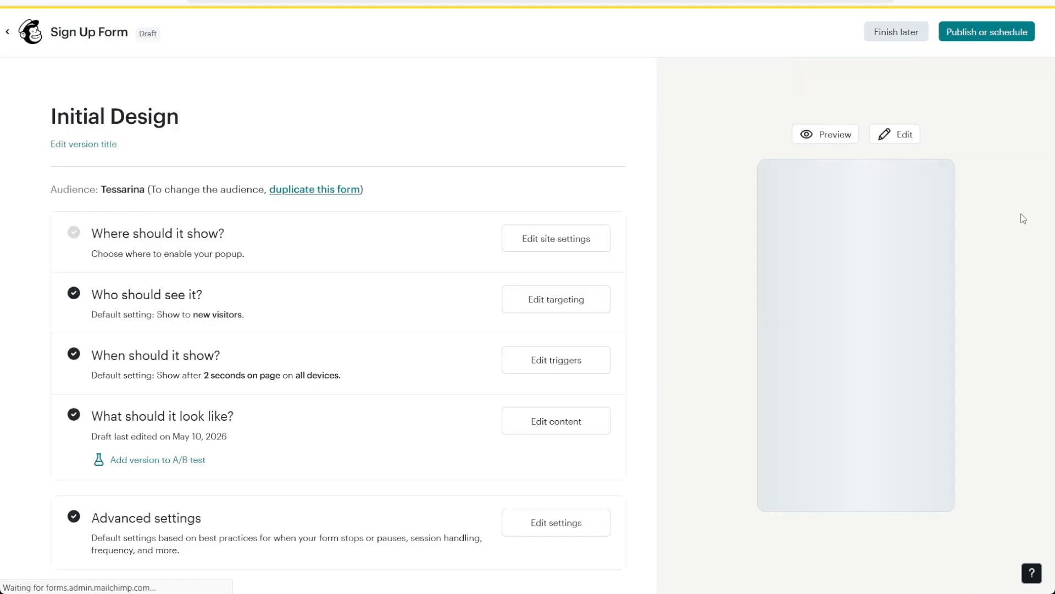
{"action": "scroll", "coordinate": [735, 245], "scroll_direction": "down", "scroll_amount": 1}
{"action": "left_click_drag", "start_coordinate": [85, 228], "coordinate": [230, 238]}
{"action": "left_click", "coordinate": [230, 238]}
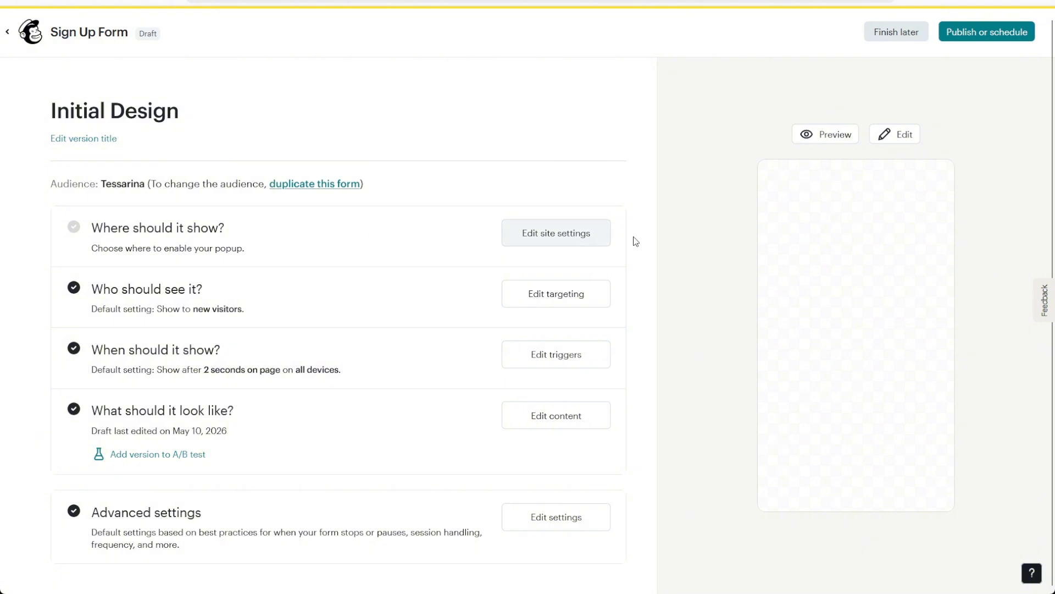
Assign the popup to My Site 4 instead of My Store 2 and save the site setting.
{"action": "left_click", "coordinate": [569, 237]}
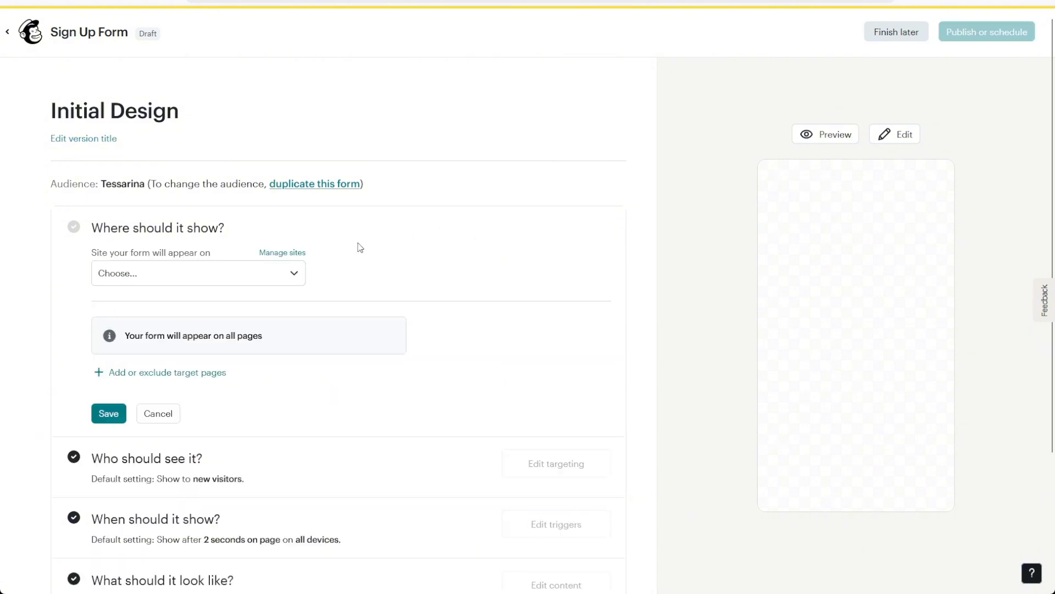
{"action": "left_click", "coordinate": [269, 277]}
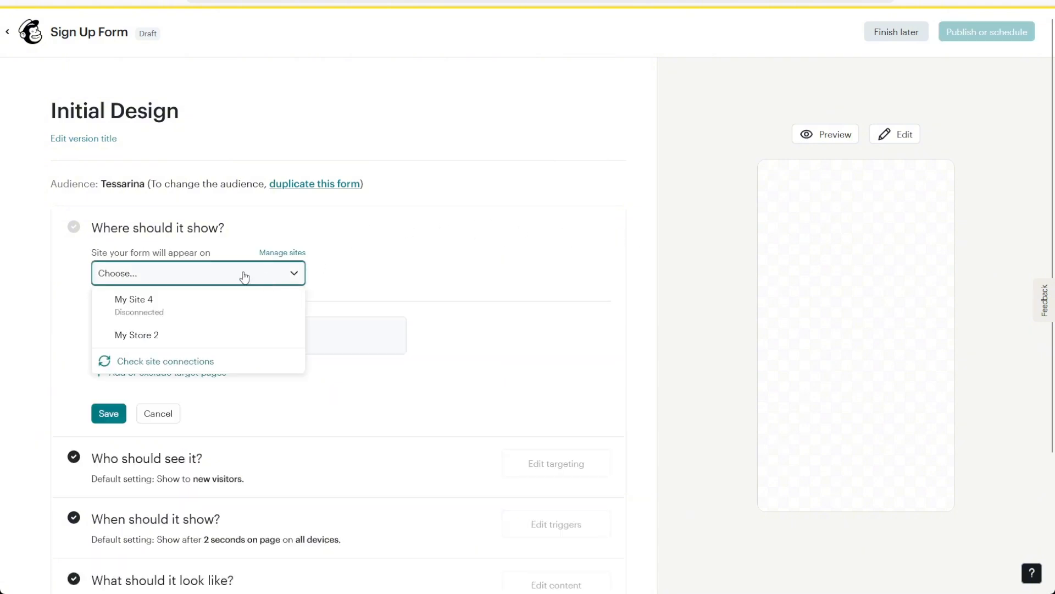
{"action": "left_click", "coordinate": [188, 339]}
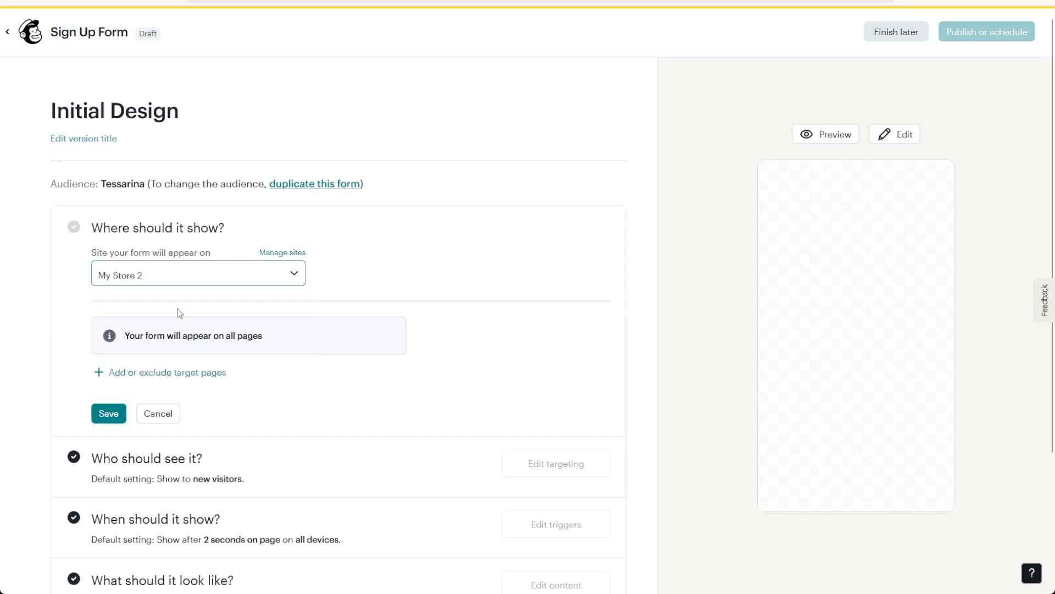
{"action": "left_click", "coordinate": [142, 284]}
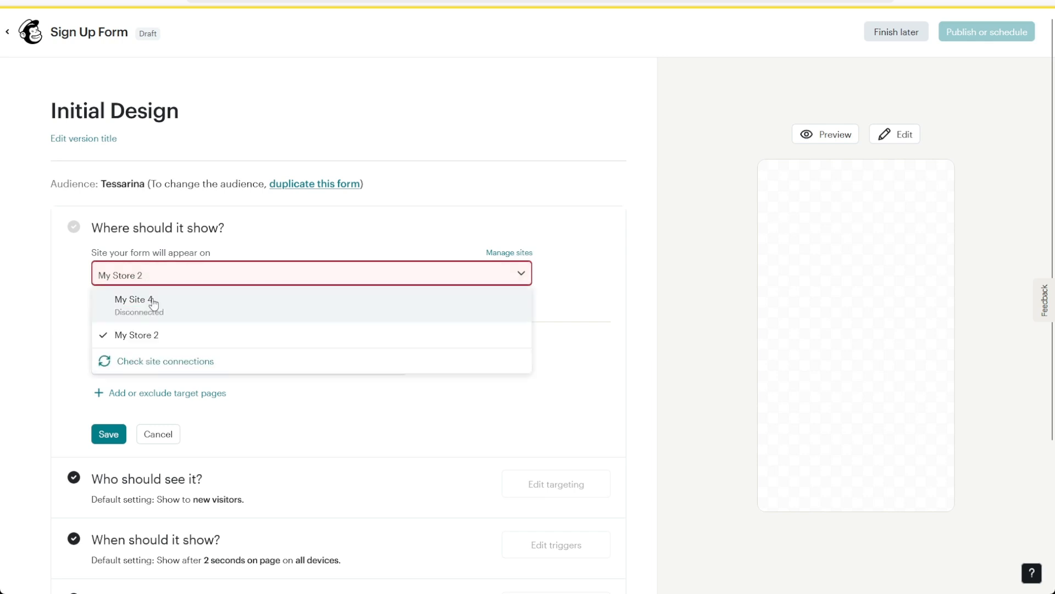
{"action": "left_click", "coordinate": [144, 304]}
{"action": "left_click", "coordinate": [108, 502]}
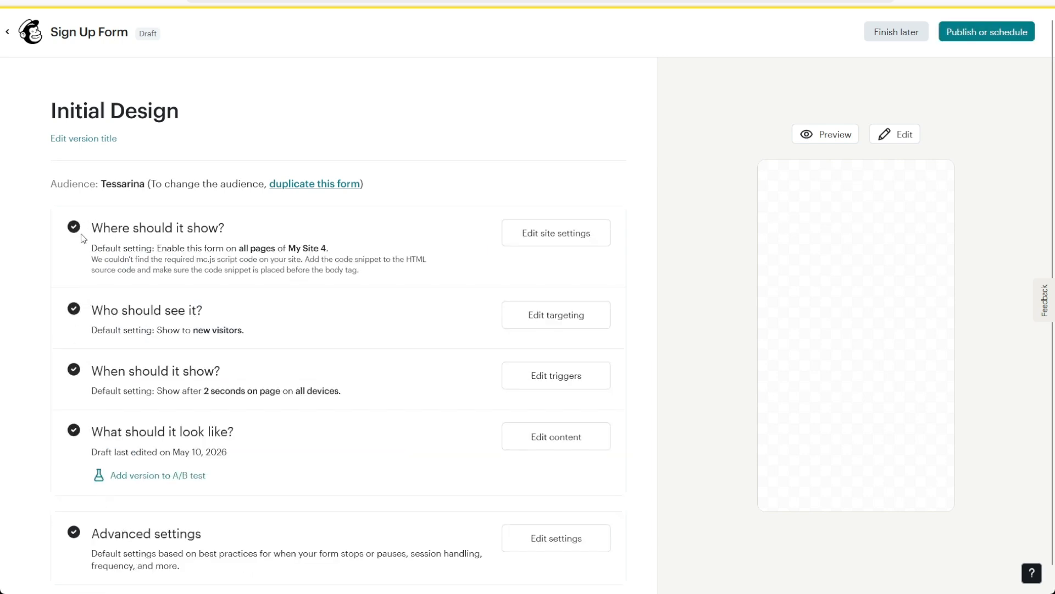
Bring up the Publish or schedule options for the Sign Up Form.
{"action": "scroll", "coordinate": [226, 224], "scroll_direction": "down", "scroll_amount": 1}
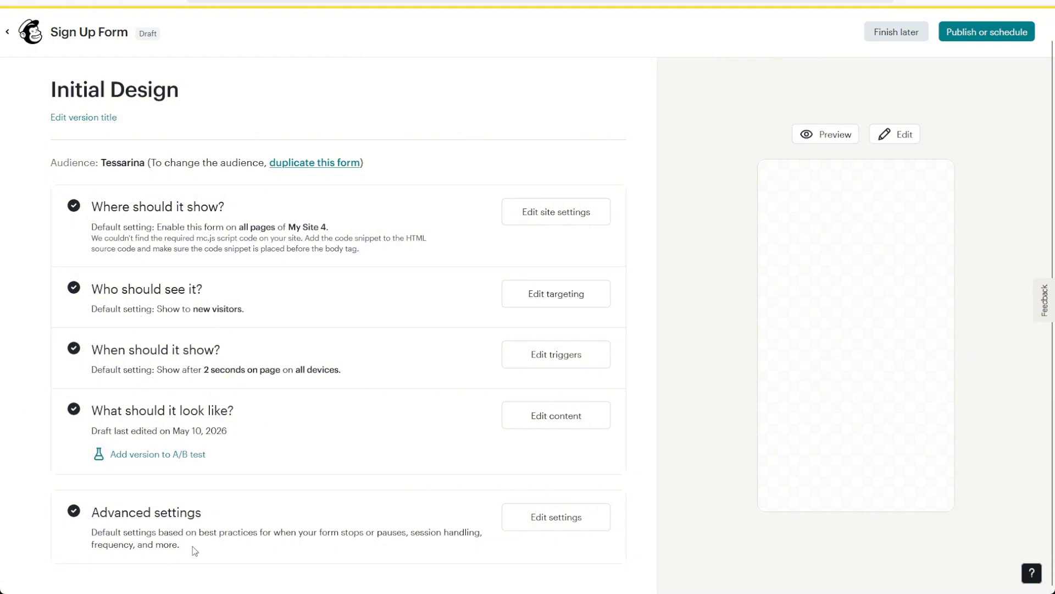
{"action": "scroll", "coordinate": [506, 516], "scroll_direction": "up", "scroll_amount": 1}
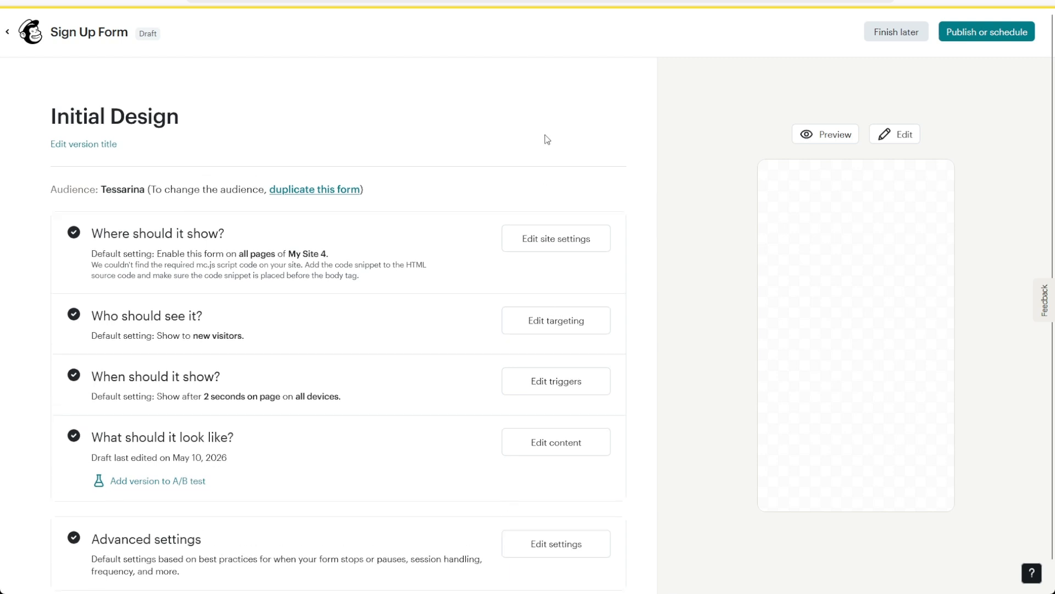
{"action": "left_click", "coordinate": [1001, 35]}
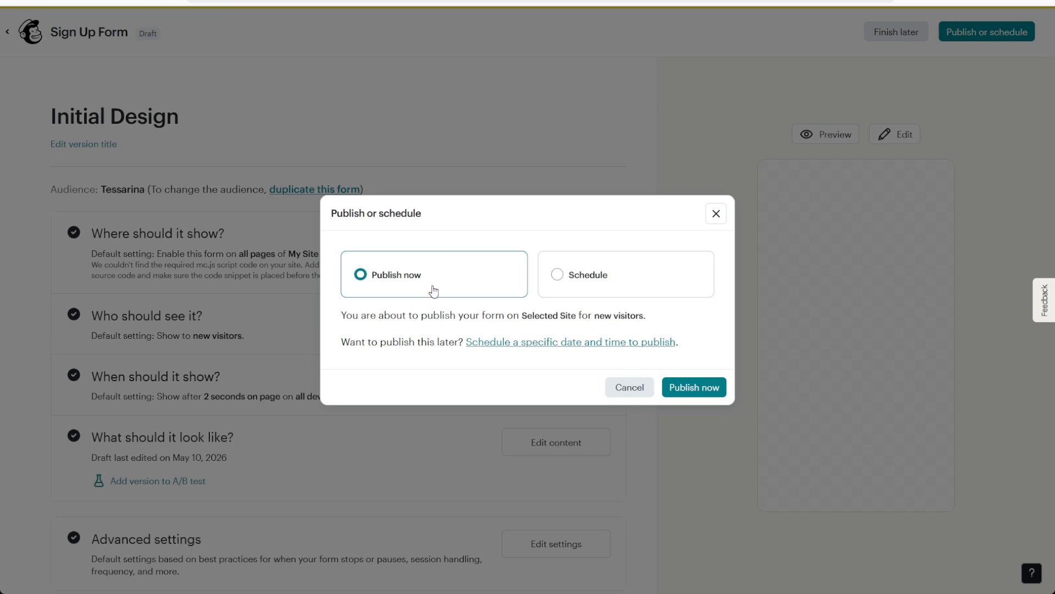
Pick Publish now over Schedule and publish the Sign Up Form immediately.
{"action": "left_click", "coordinate": [615, 273]}
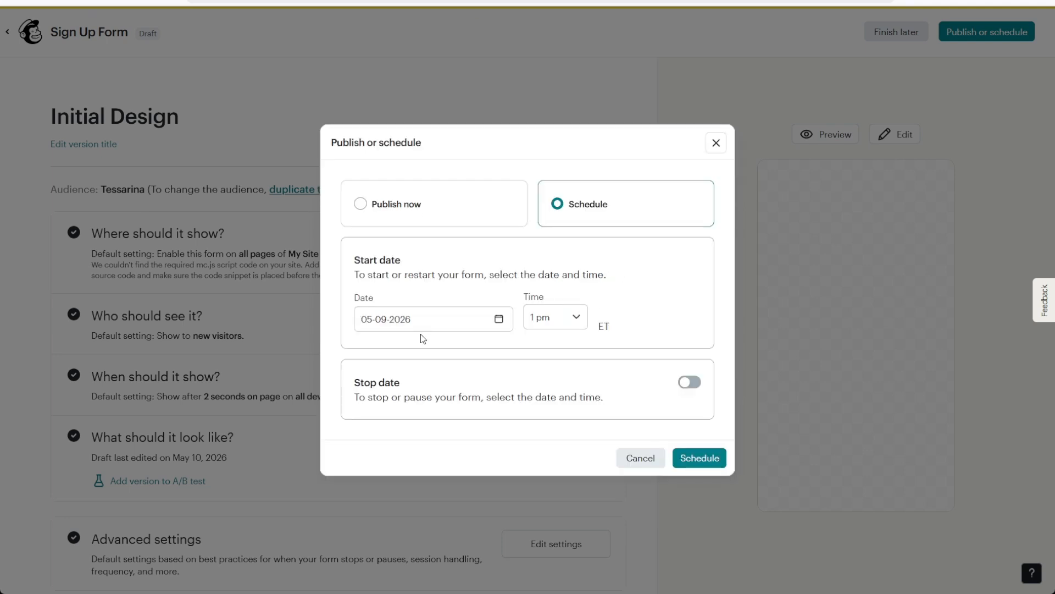
{"action": "left_click", "coordinate": [500, 220]}
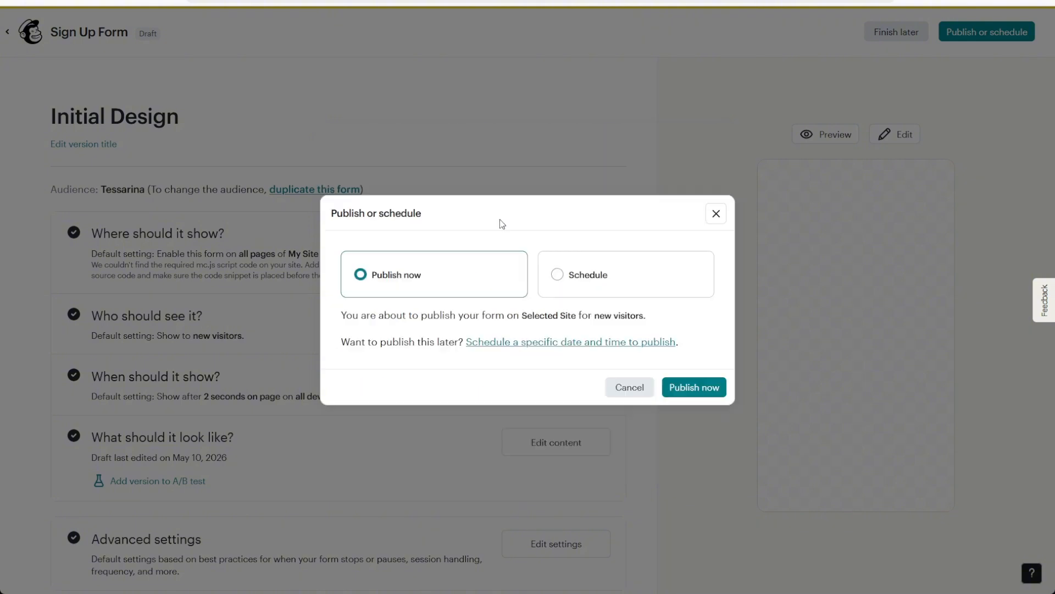
{"action": "left_click", "coordinate": [707, 387]}
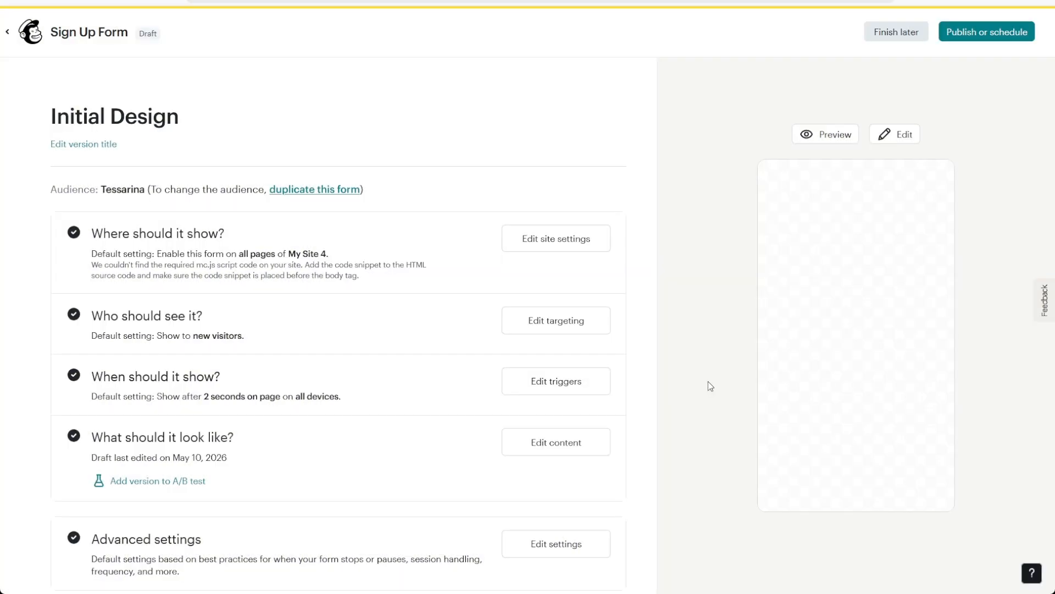